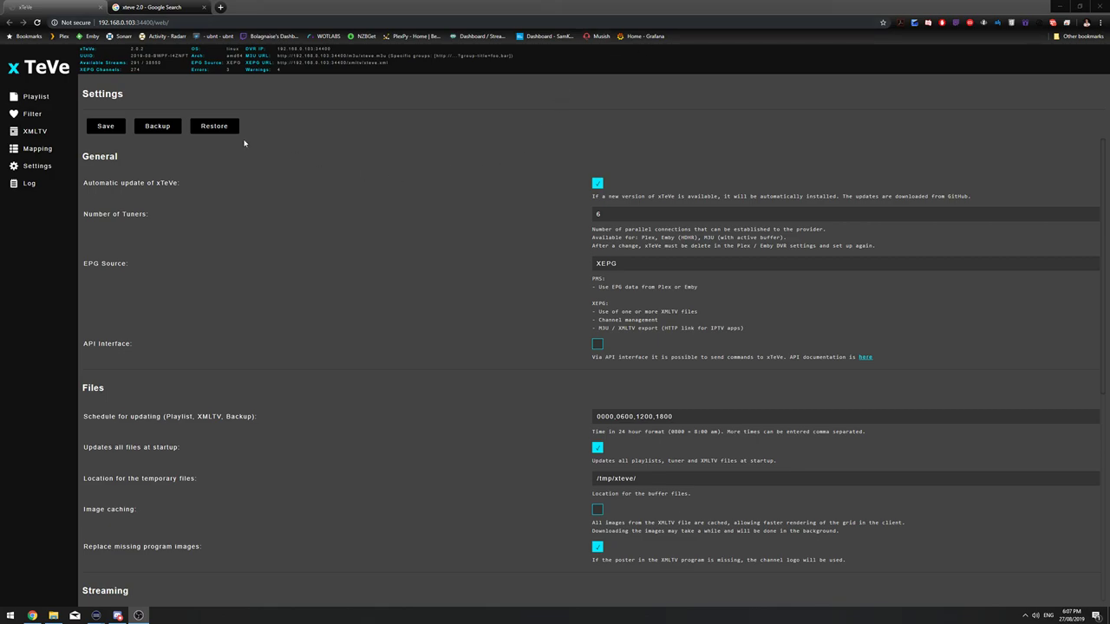
Show the Playlist page listing the single M3U playlist with 38550 streams.
click(50, 94)
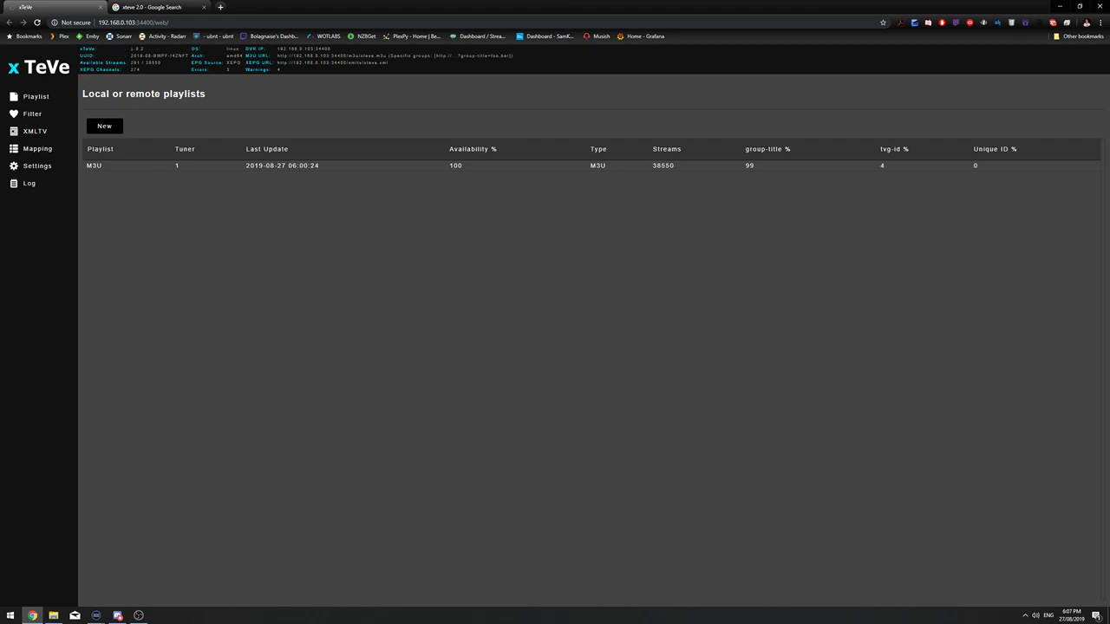
Browse the xteve.de project homepage from the xTeVe 2.0 search results, then close that tab.
click(176, 8)
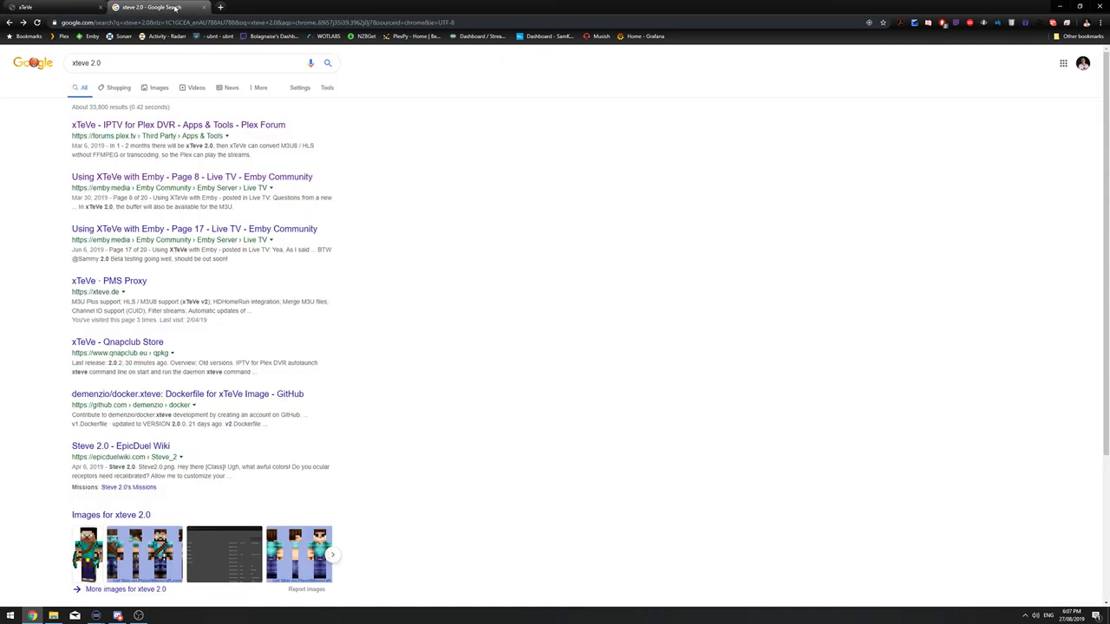
click(130, 284)
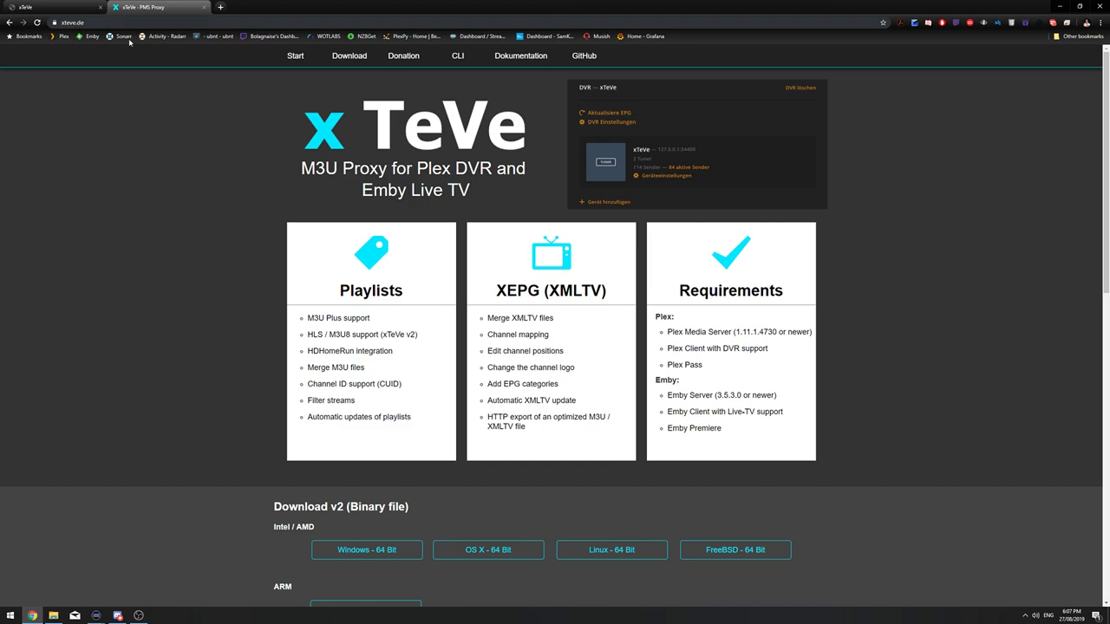
scroll(273, 312, down, 1)
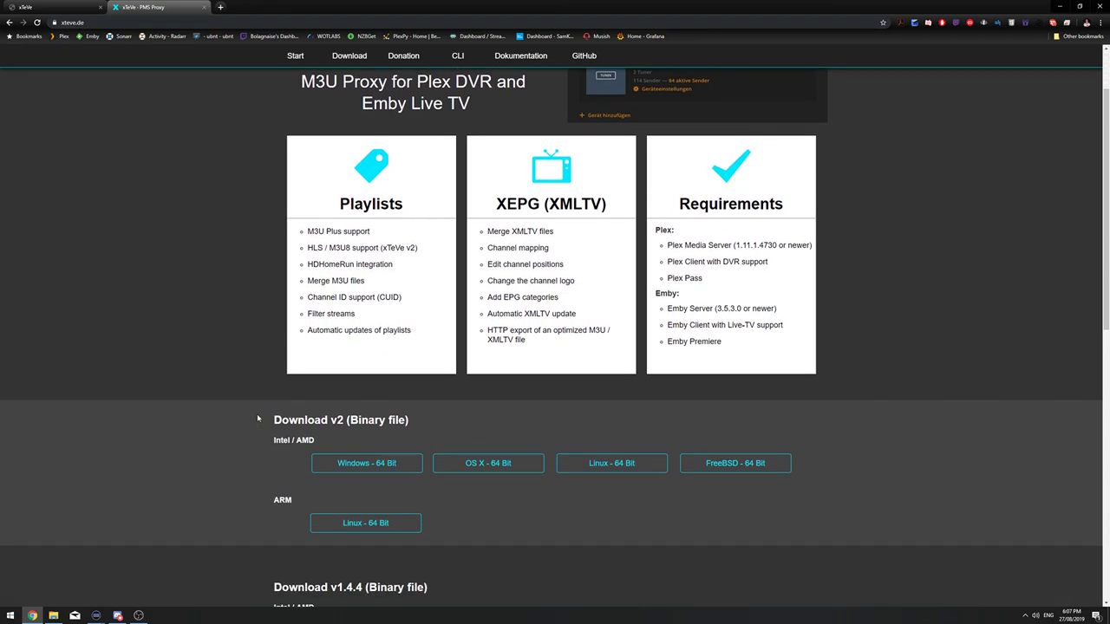
drag(260, 419, 344, 420)
click(229, 437)
scroll(272, 396, up, 1)
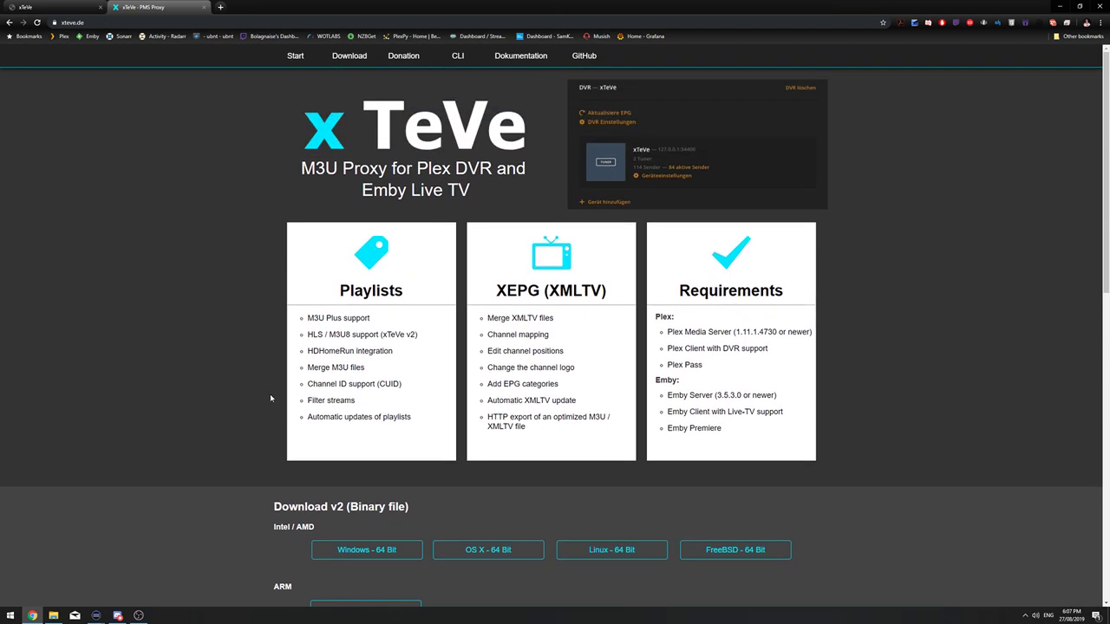
scroll(267, 374, down, 2)
scroll(268, 374, up, 3)
click(206, 7)
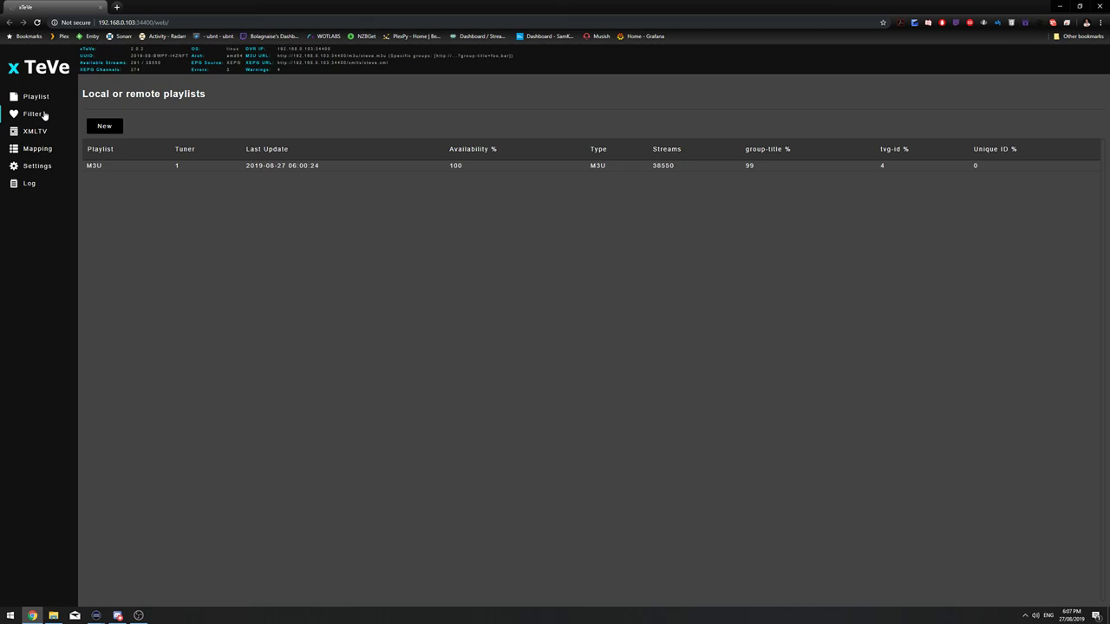
click(185, 165)
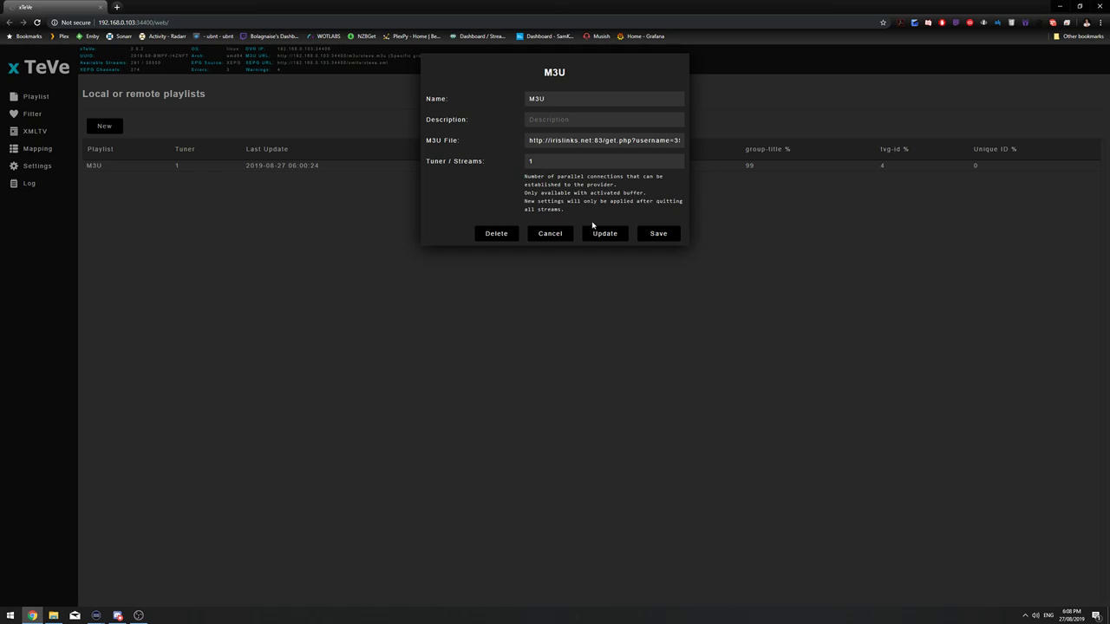
click(555, 239)
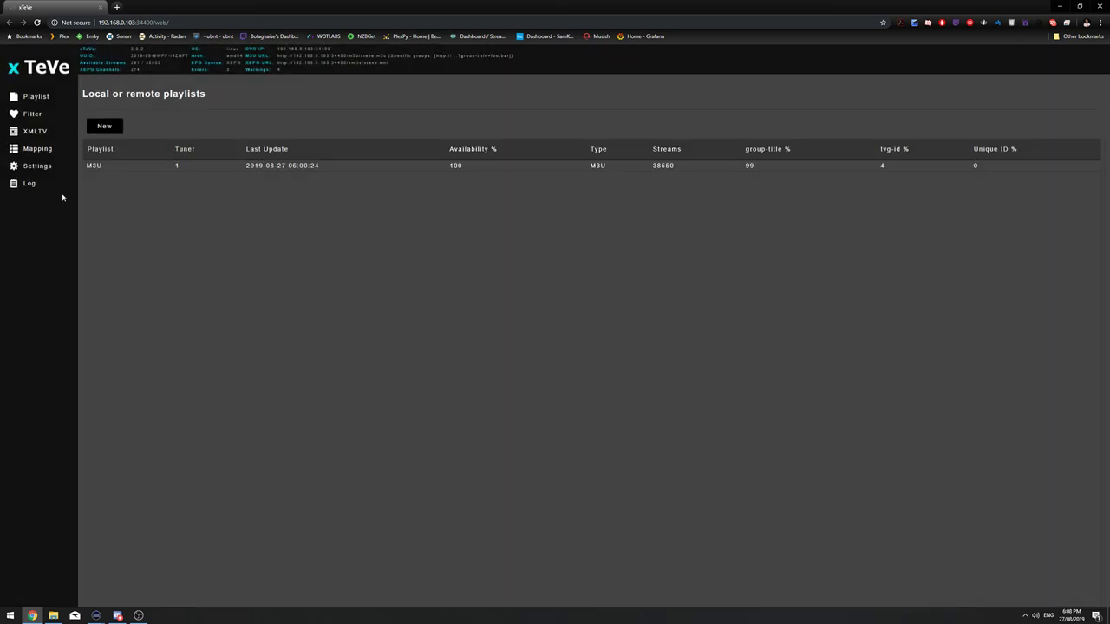
click(34, 165)
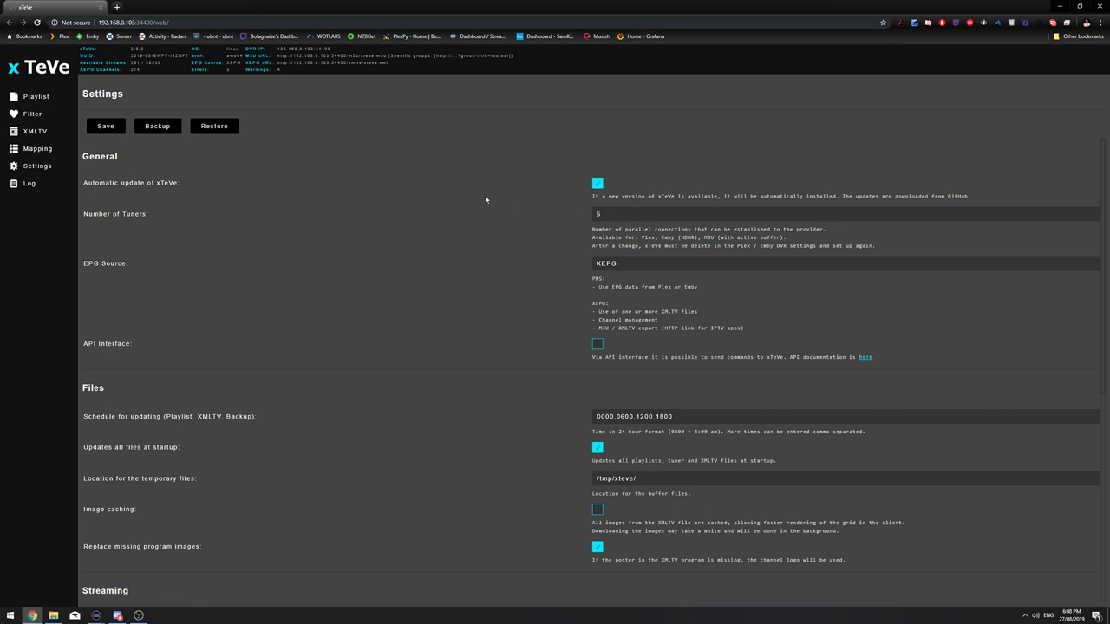
click(33, 98)
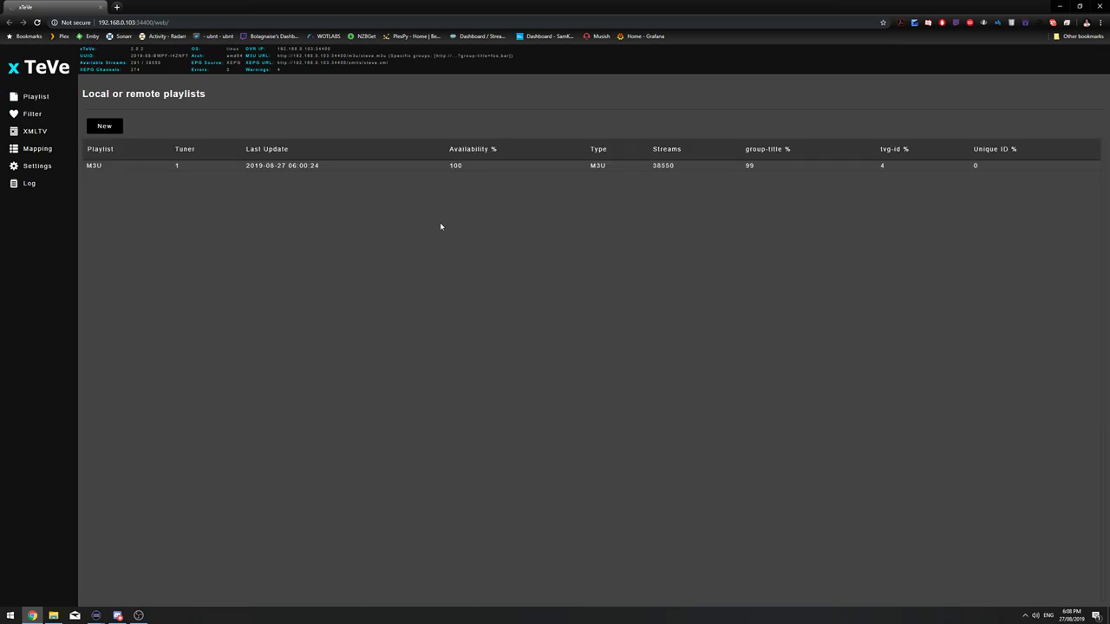
click(300, 169)
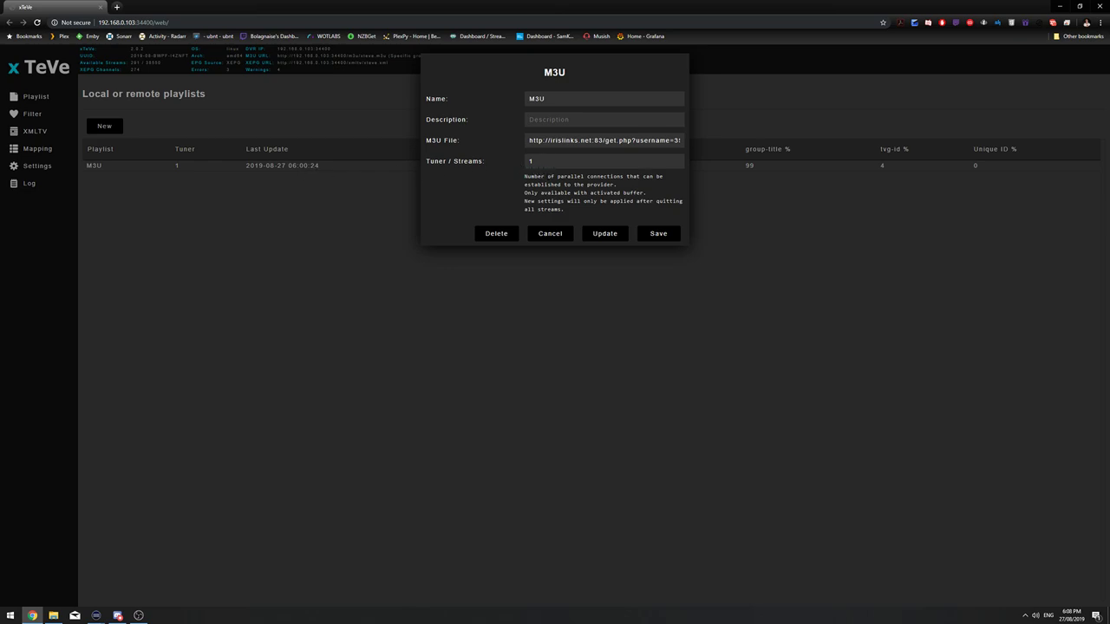
click(544, 237)
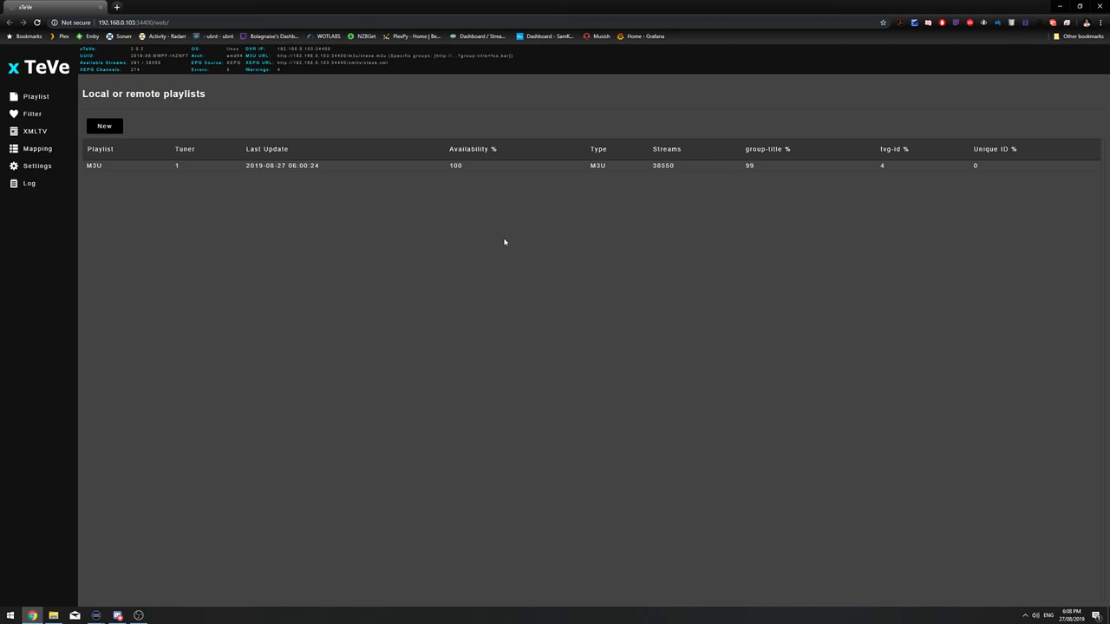
Open xTeVe Settings and scroll down to the Streaming section.
click(52, 165)
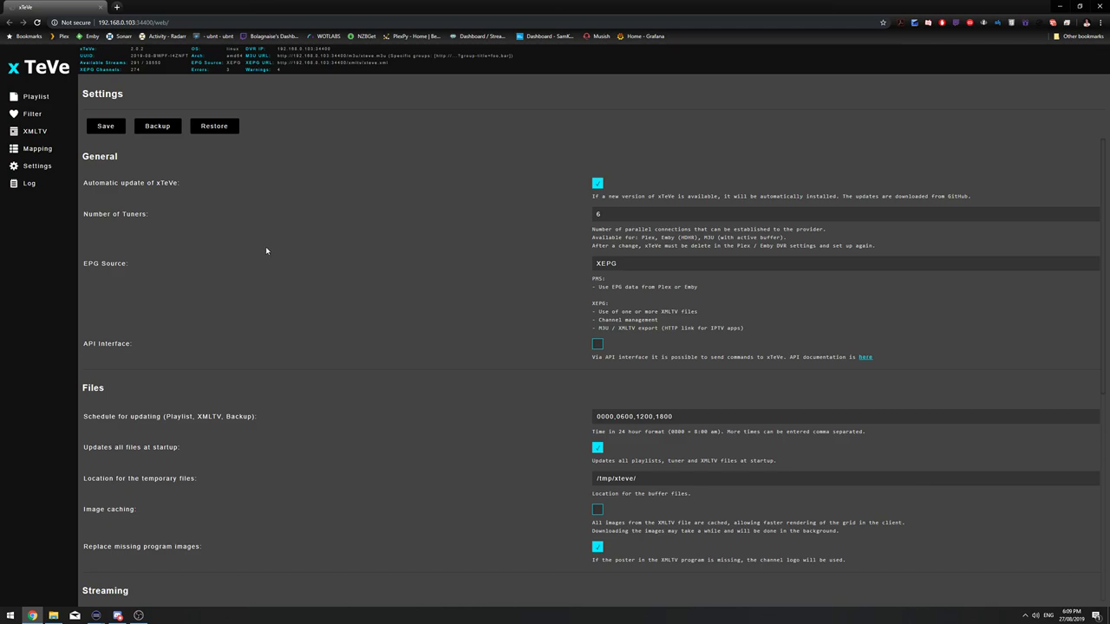
scroll(267, 251, down, 4)
scroll(225, 259, up, 3)
scroll(181, 266, down, 3)
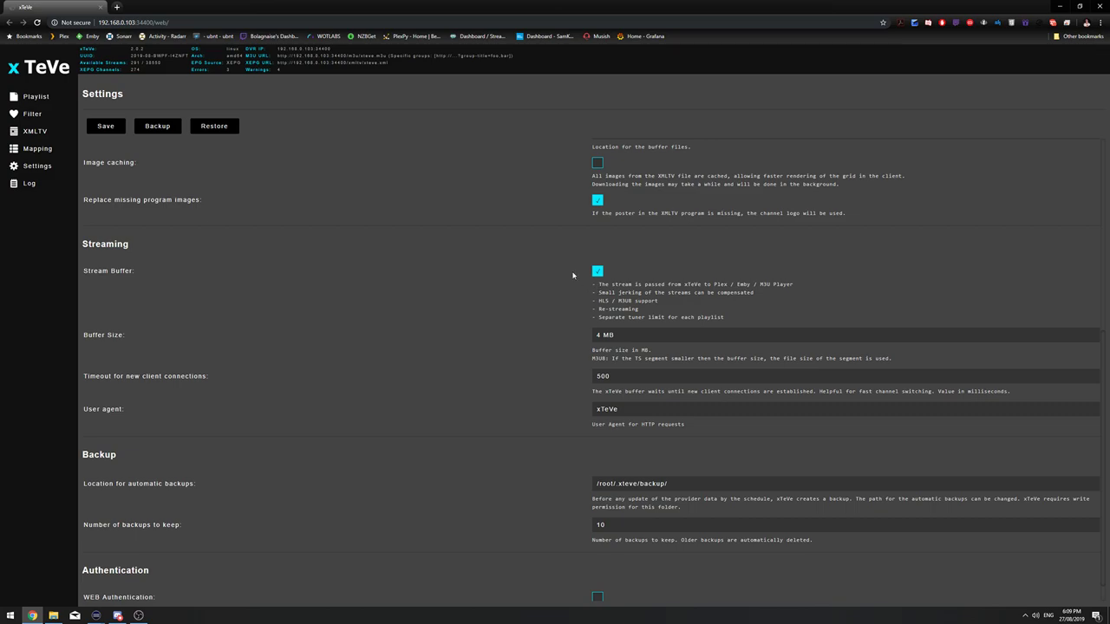
Read the HLS / M3U8 and Stream Buffer notes, keeping Buffer Size at 4 MB.
drag(597, 300, 662, 302)
click(663, 304)
click(597, 300)
click(664, 304)
click(663, 302)
drag(602, 285, 643, 286)
click(643, 285)
click(621, 339)
click(621, 341)
click(621, 338)
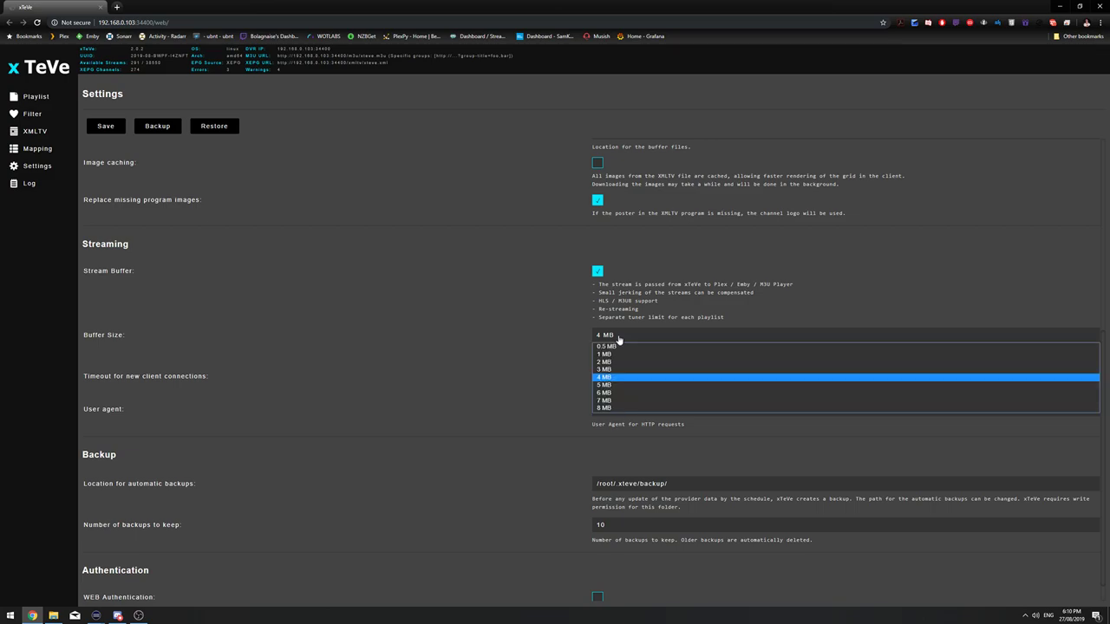
click(619, 340)
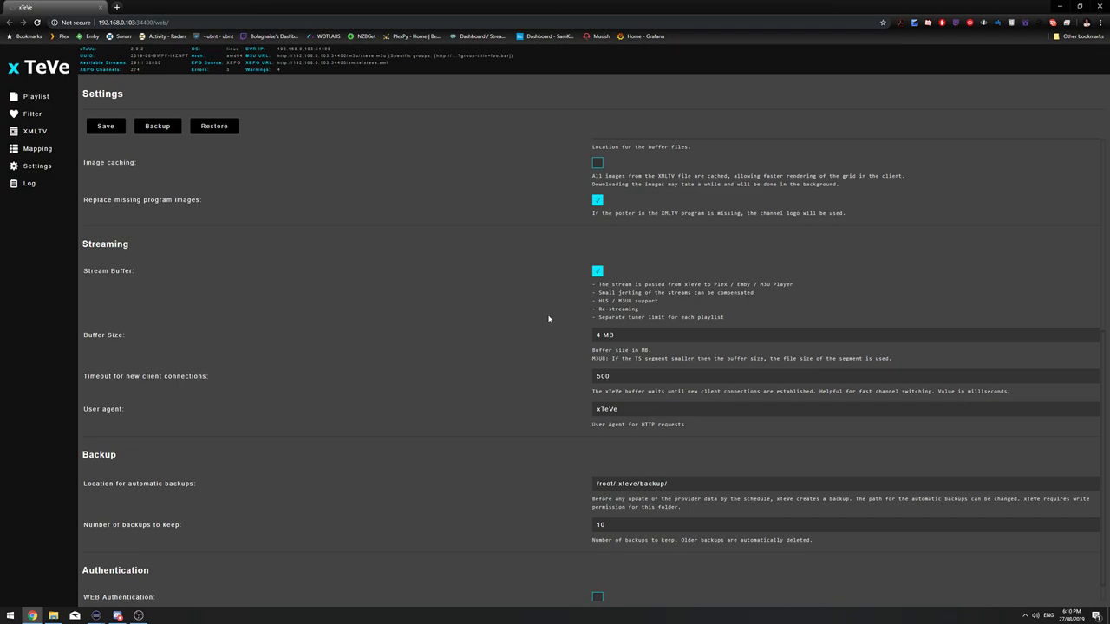
mouse_move(638, 308)
mouse_down()
mouse_move(591, 284)
mouse_move(592, 309)
mouse_move(638, 308)
mouse_move(607, 317)
mouse_move(639, 308)
mouse_move(584, 314)
mouse_move(633, 309)
mouse_up()
mouse_move(642, 310)
mouse_down()
mouse_move(596, 309)
mouse_move(640, 310)
mouse_up()
click(595, 310)
click(594, 309)
drag(594, 309, 640, 310)
click(643, 315)
drag(641, 311, 592, 284)
click(460, 274)
drag(639, 310, 595, 309)
click(590, 310)
drag(592, 283, 628, 309)
click(593, 310)
click(630, 309)
drag(637, 309, 622, 309)
Scroll through the remaining Settings options and bring the browser window back into focus.
click(624, 309)
scroll(531, 336, down, 1)
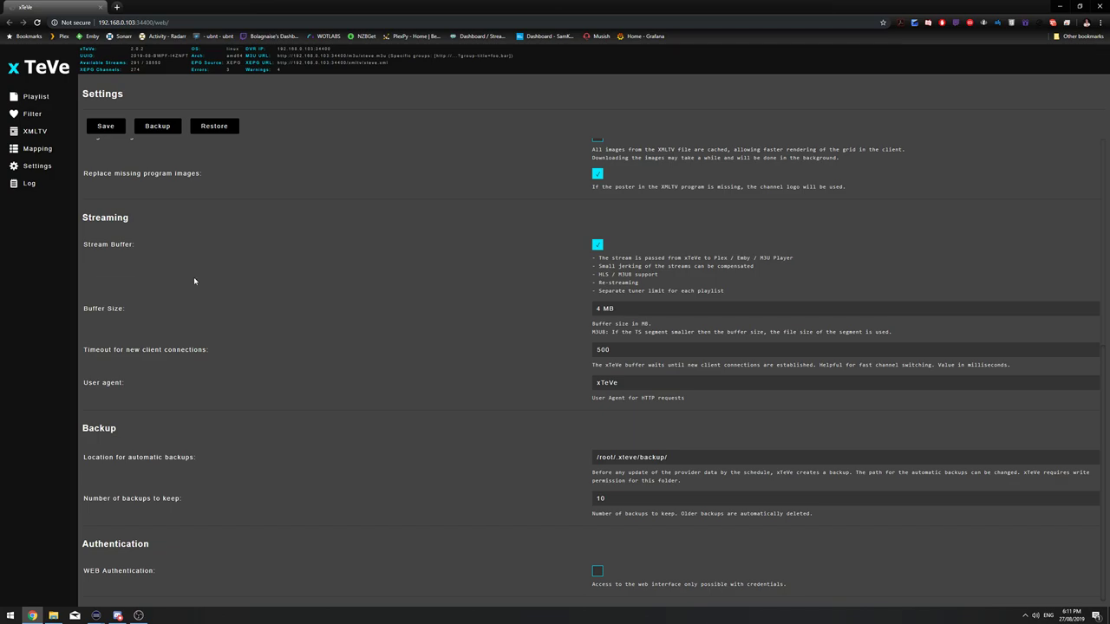
scroll(310, 337, up, 4)
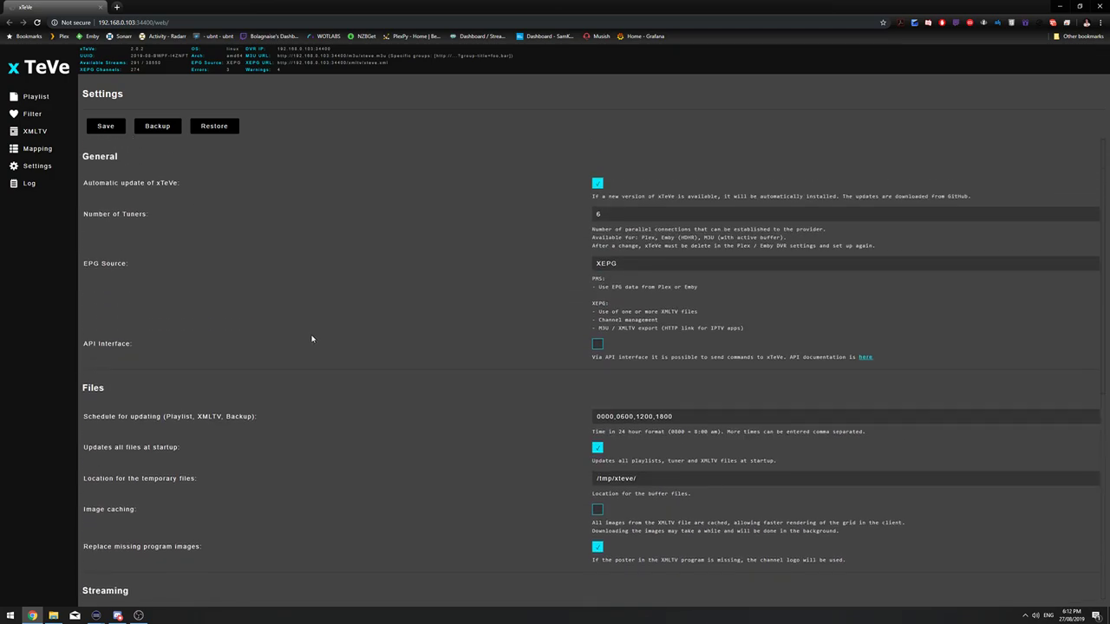
scroll(312, 339, down, 3)
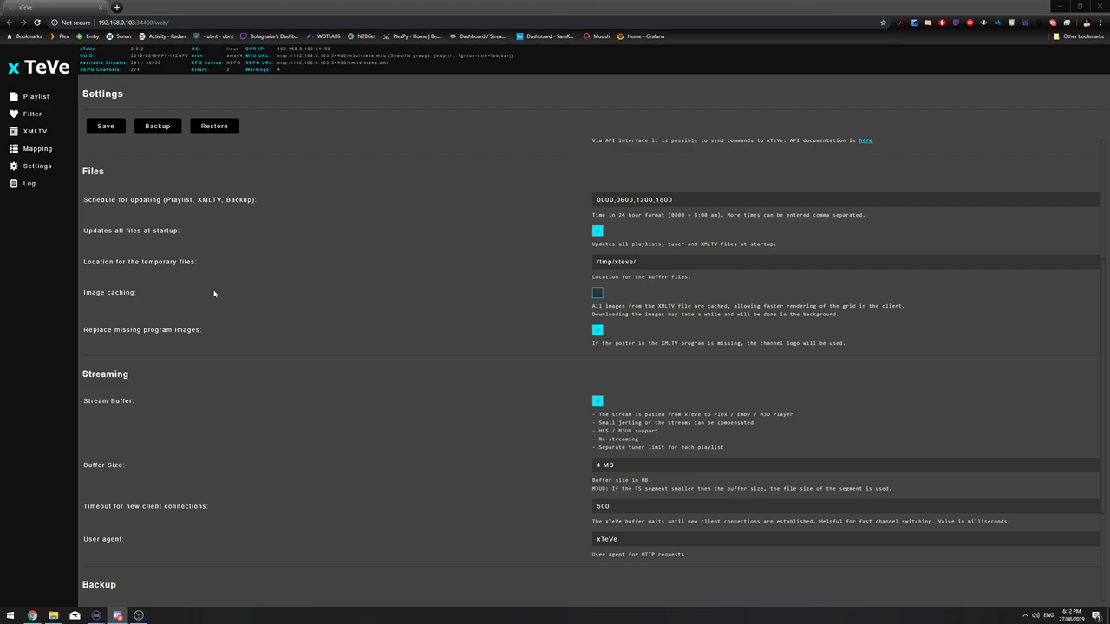
click(208, 156)
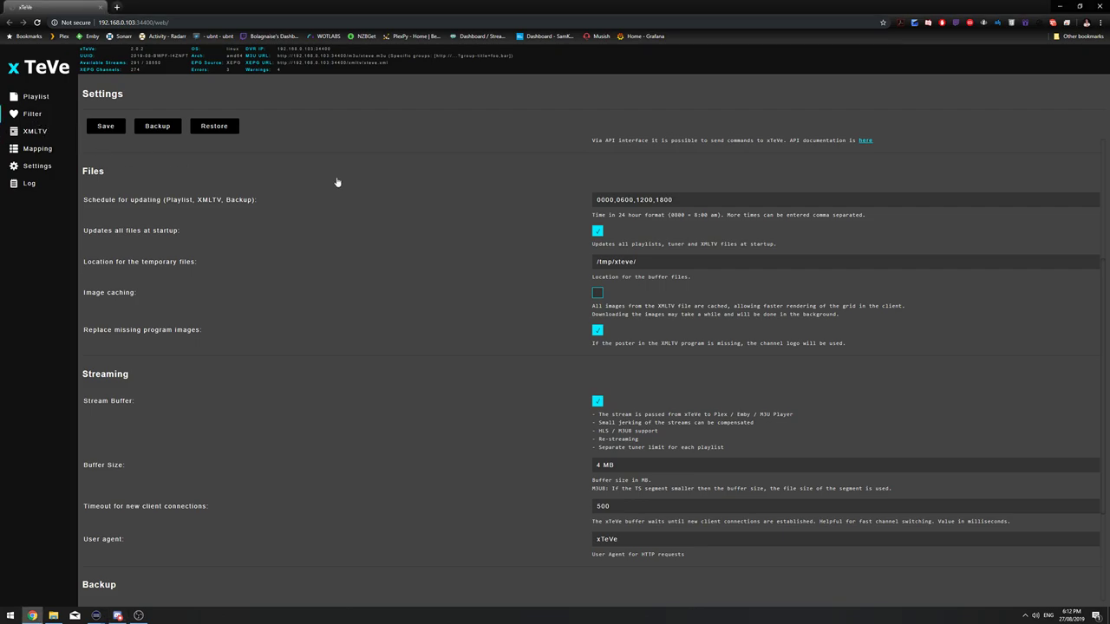
Start a new group filter from the Filter playlist page.
click(32, 113)
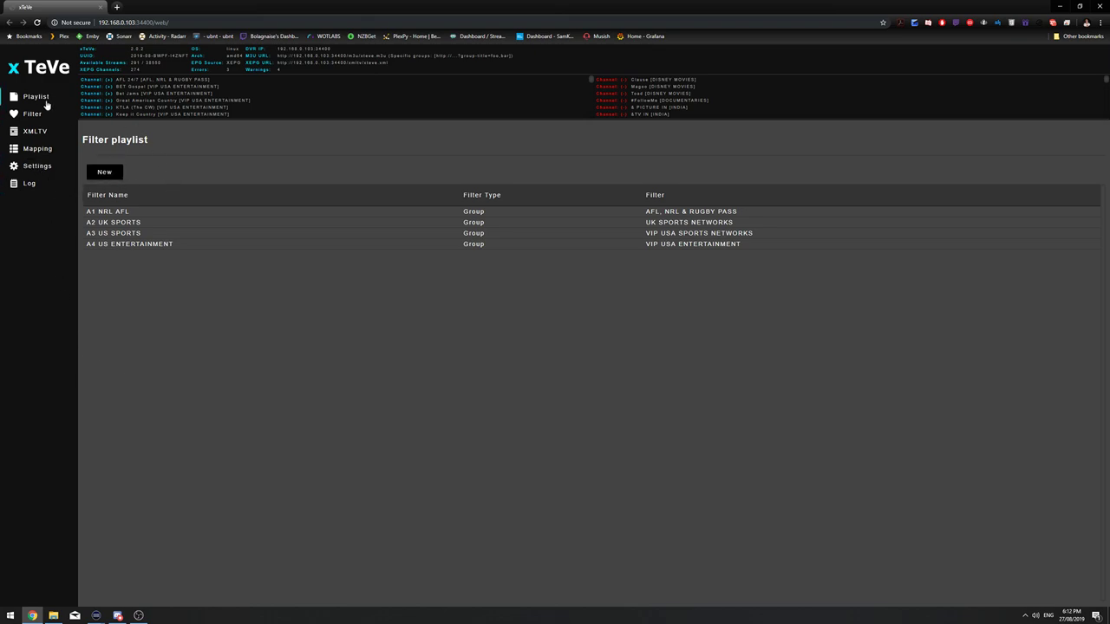
click(114, 174)
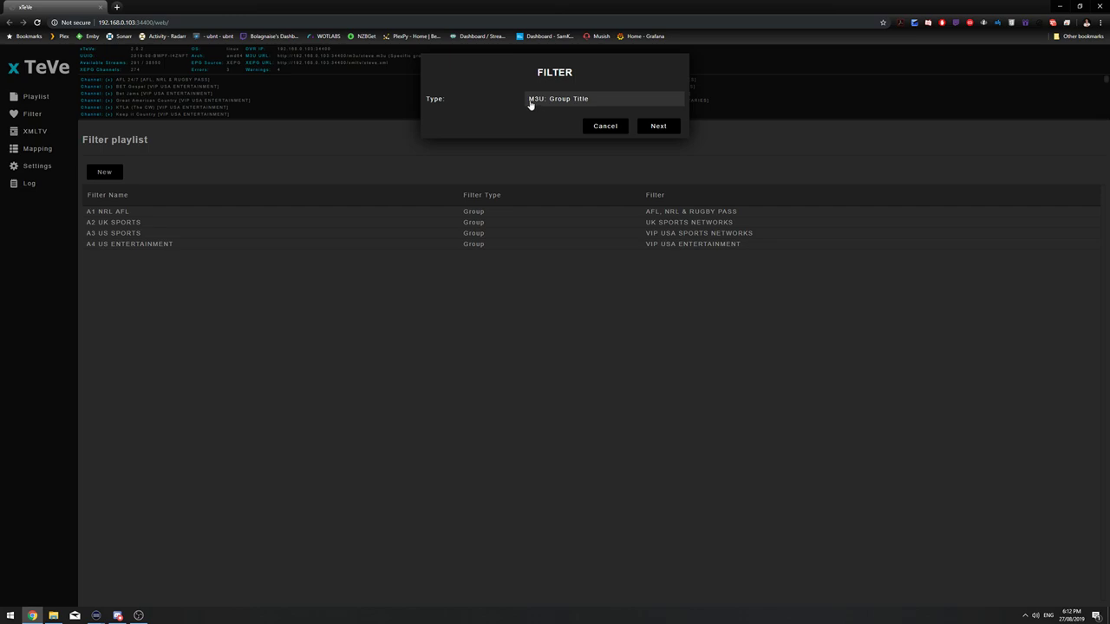
click(648, 128)
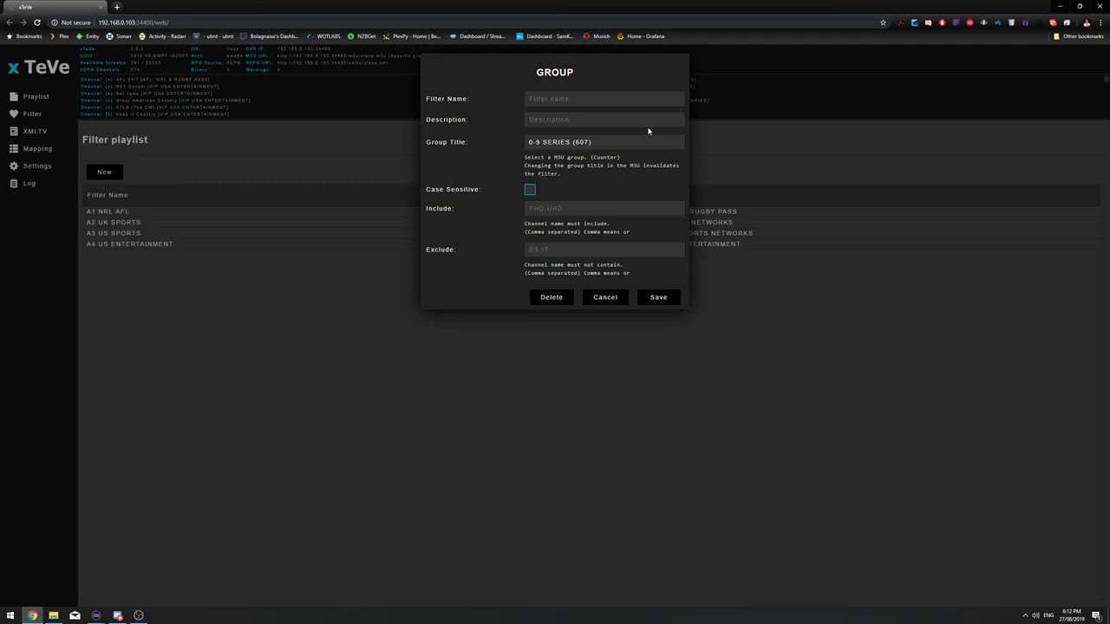
Pick JAPAN (1) from the Group Title list.
click(656, 144)
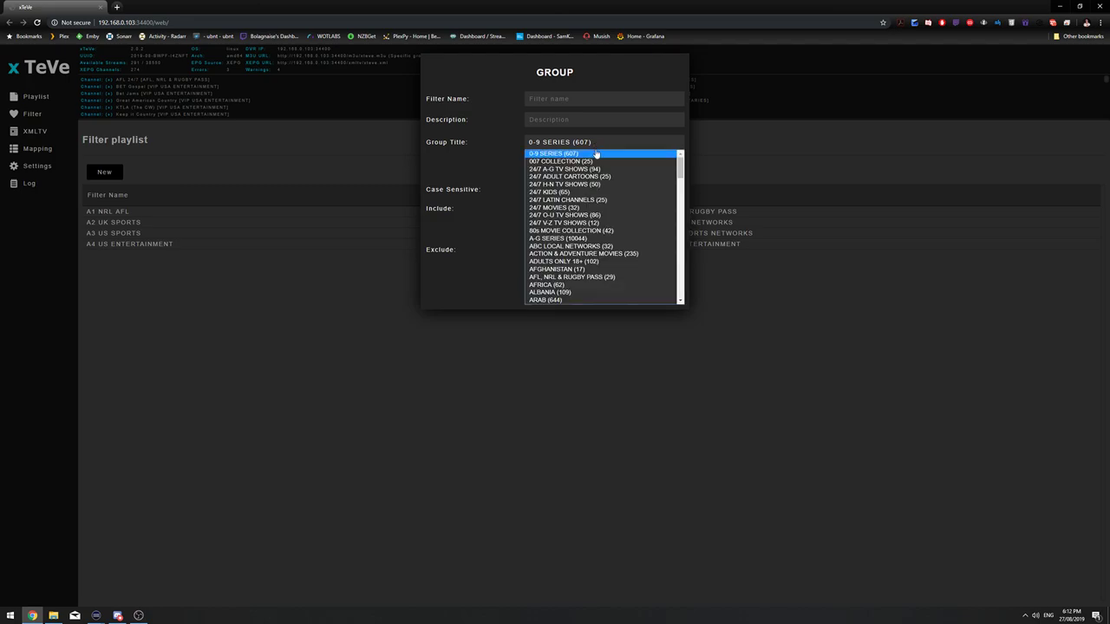
scroll(586, 226, down, 15)
scroll(586, 224, up, 10)
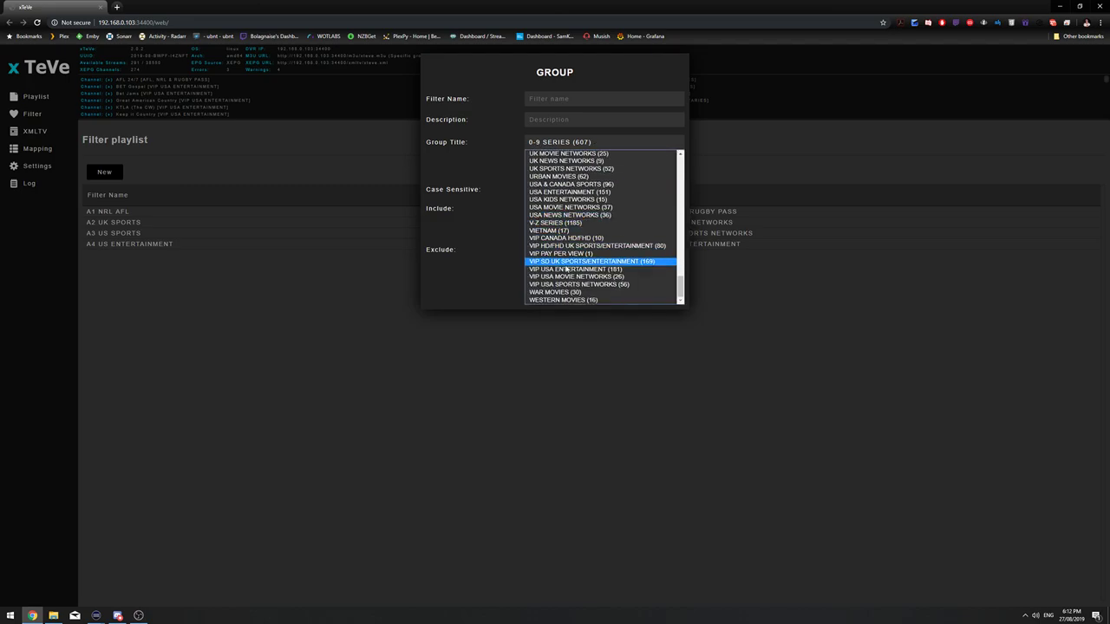
scroll(598, 234, up, 6)
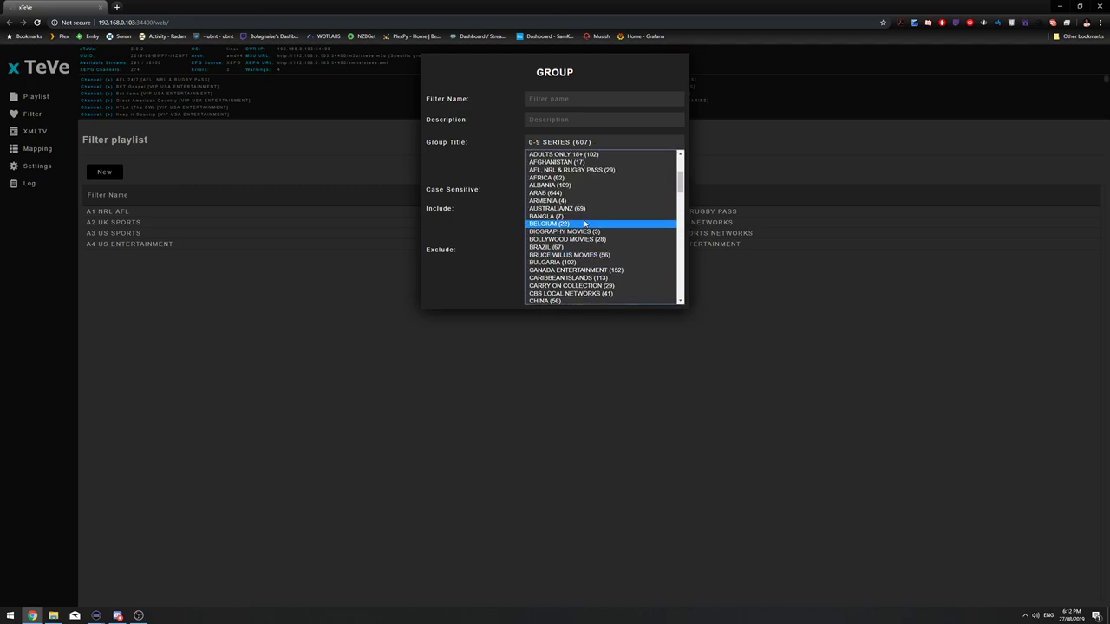
scroll(586, 227, down, 15)
scroll(587, 225, down, 4)
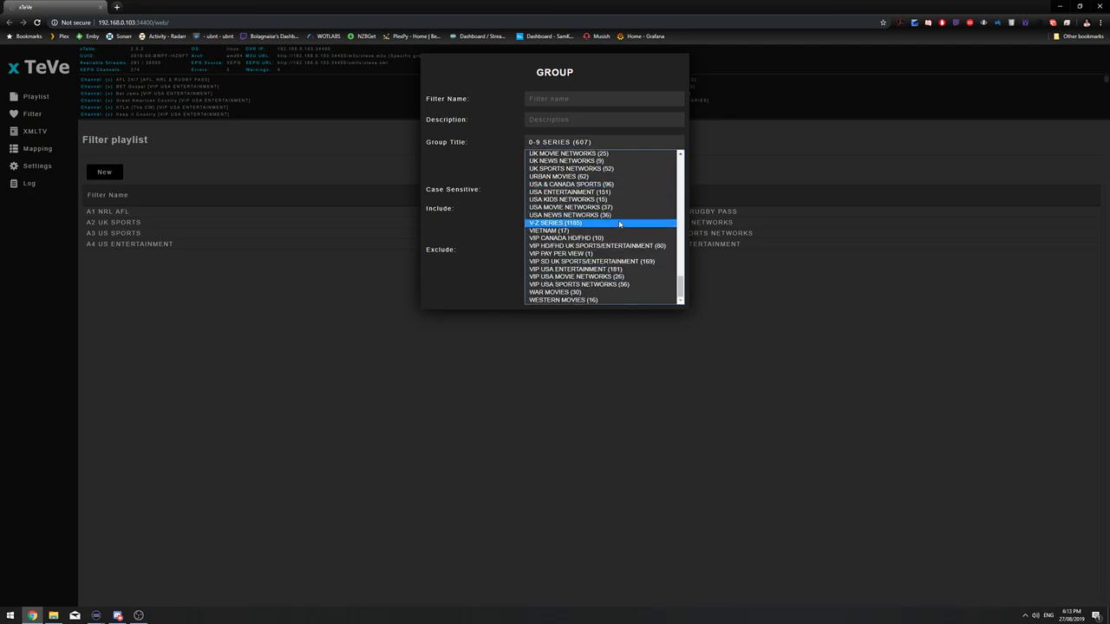
scroll(615, 224, up, 4)
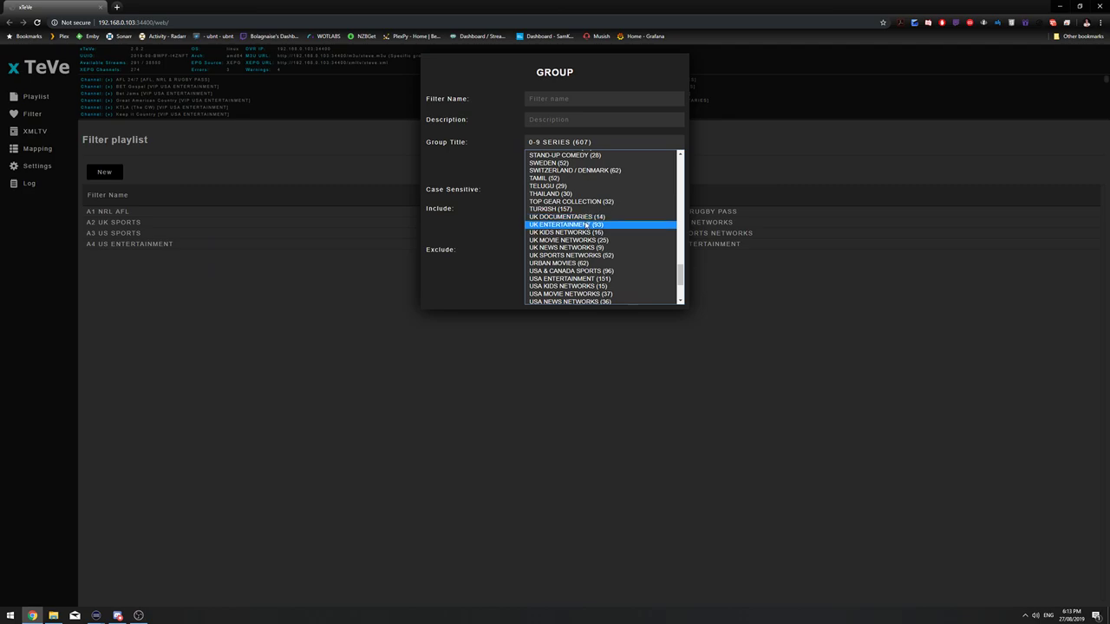
scroll(587, 201, up, 12)
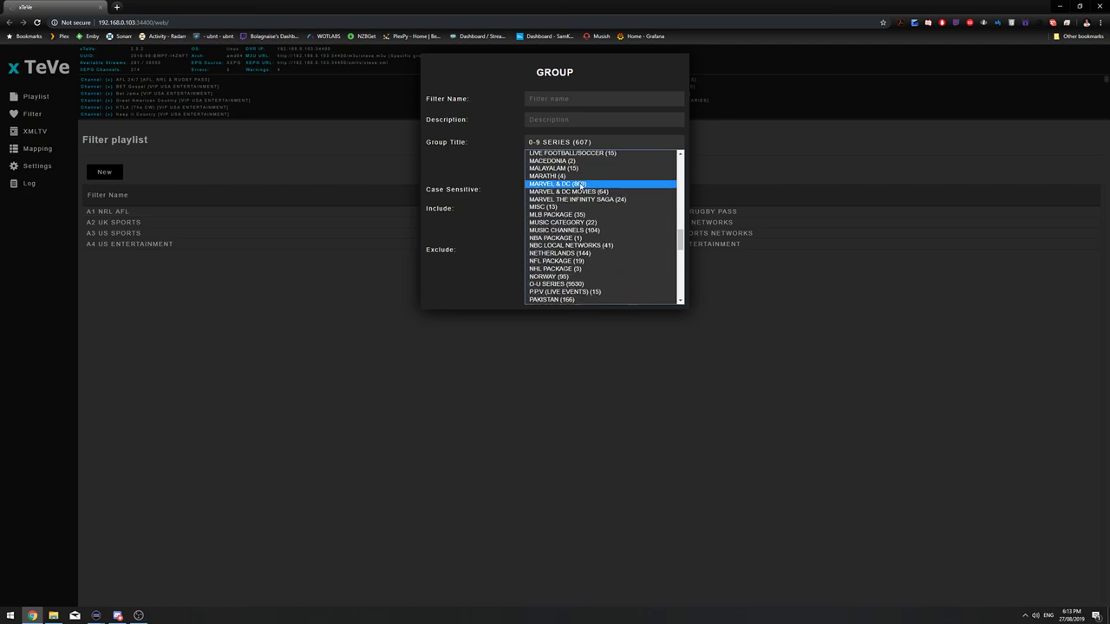
scroll(584, 195, up, 7)
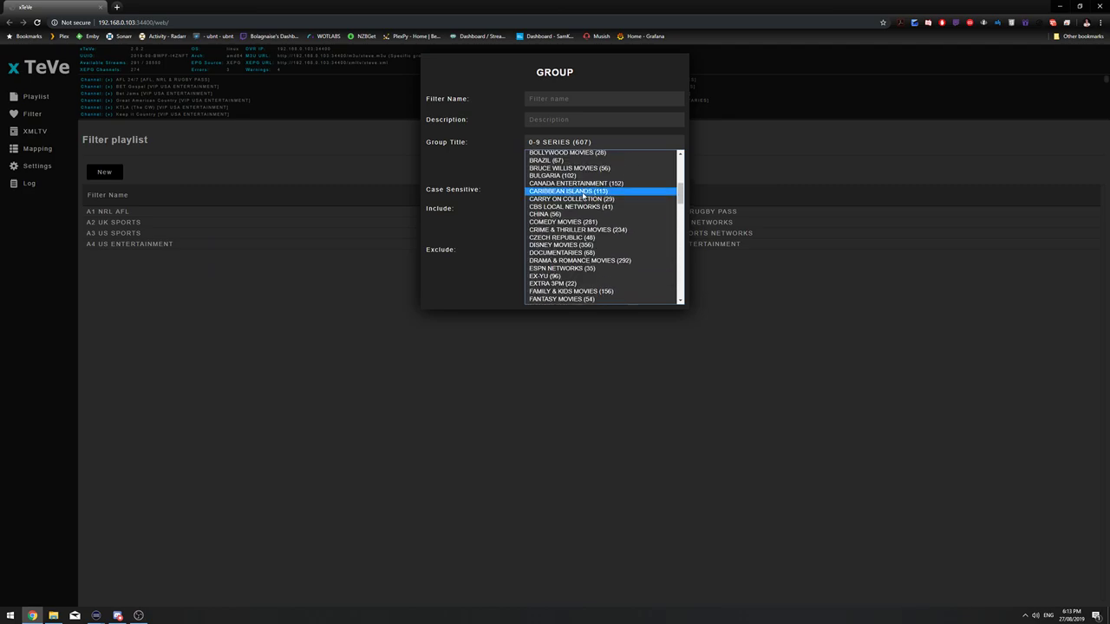
scroll(620, 214, down, 20)
scroll(616, 214, up, 5)
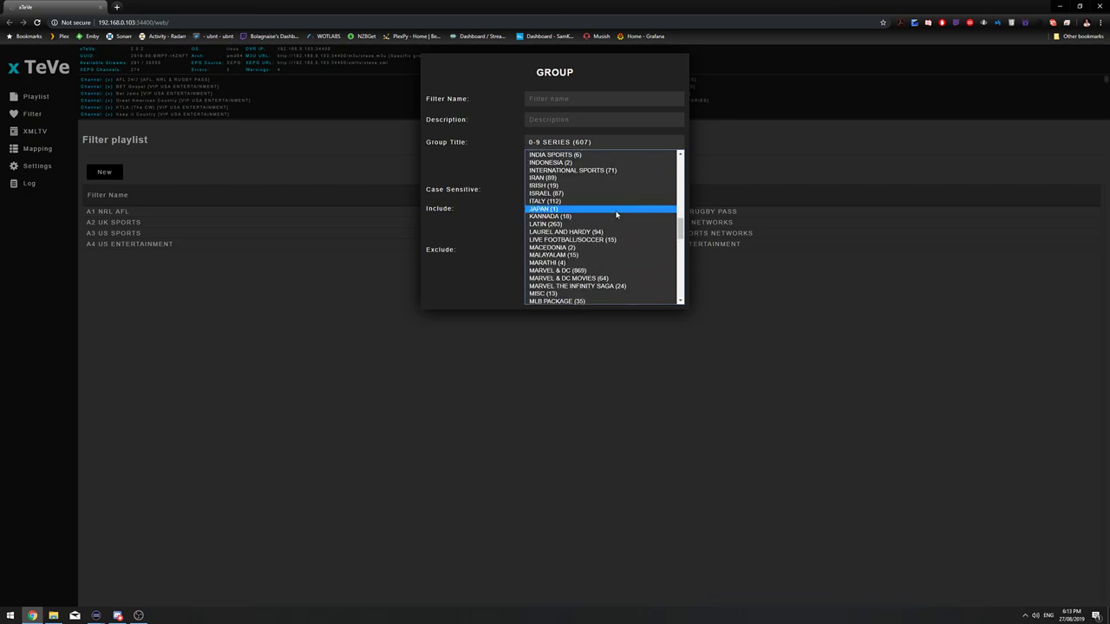
scroll(583, 204, up, 7)
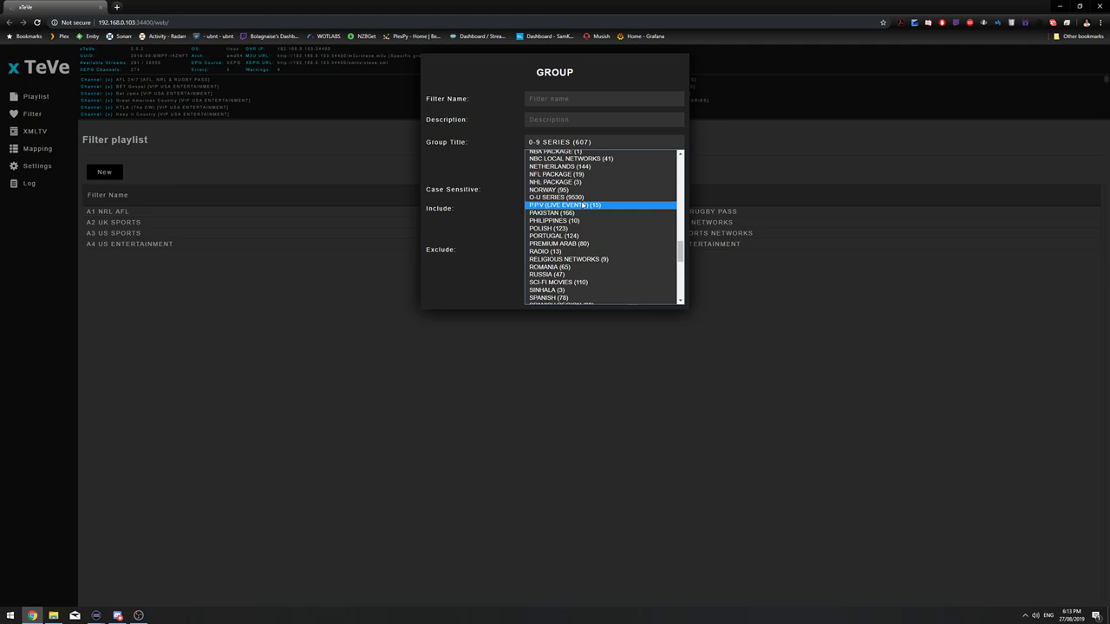
scroll(586, 252, down, 2)
scroll(586, 253, up, 2)
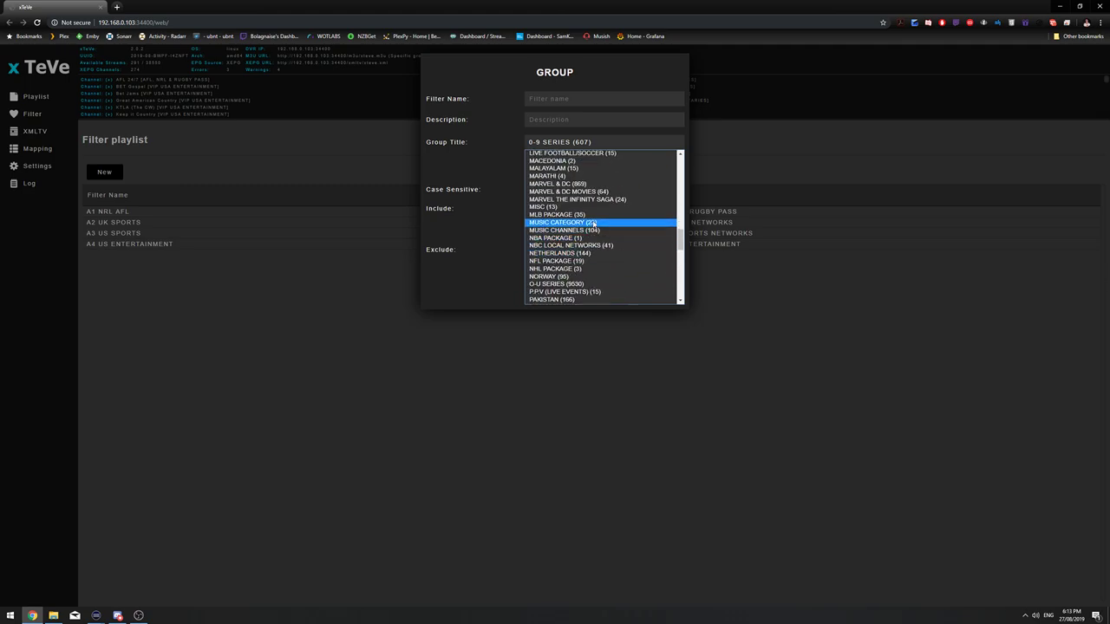
scroll(576, 220, up, 3)
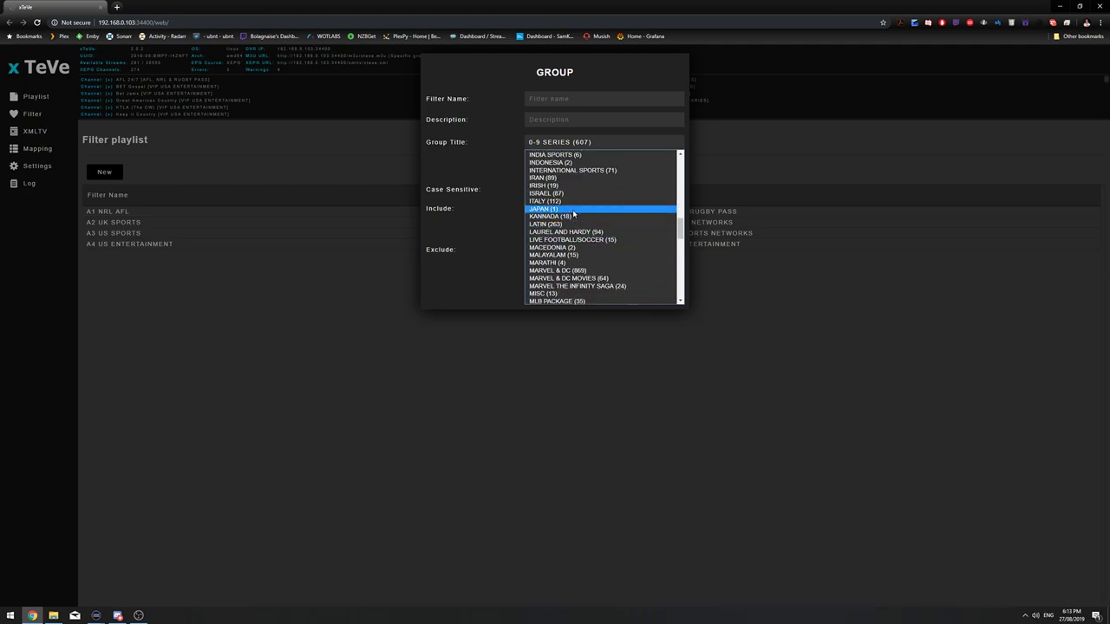
click(568, 209)
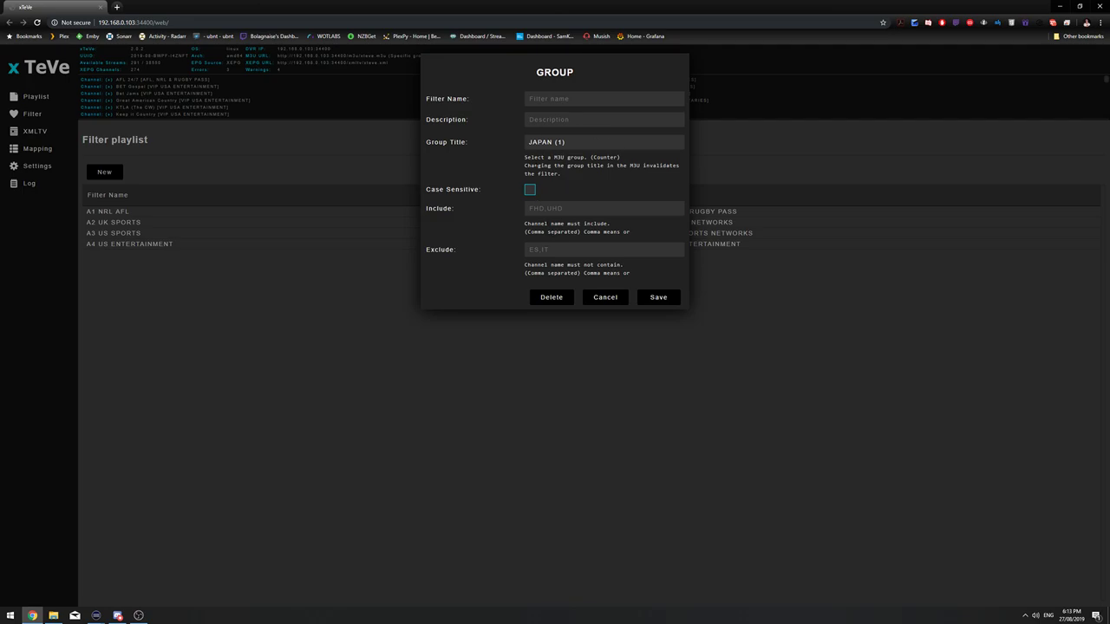
Save the JAPAN group filter, then rename it A5 and save again.
click(658, 299)
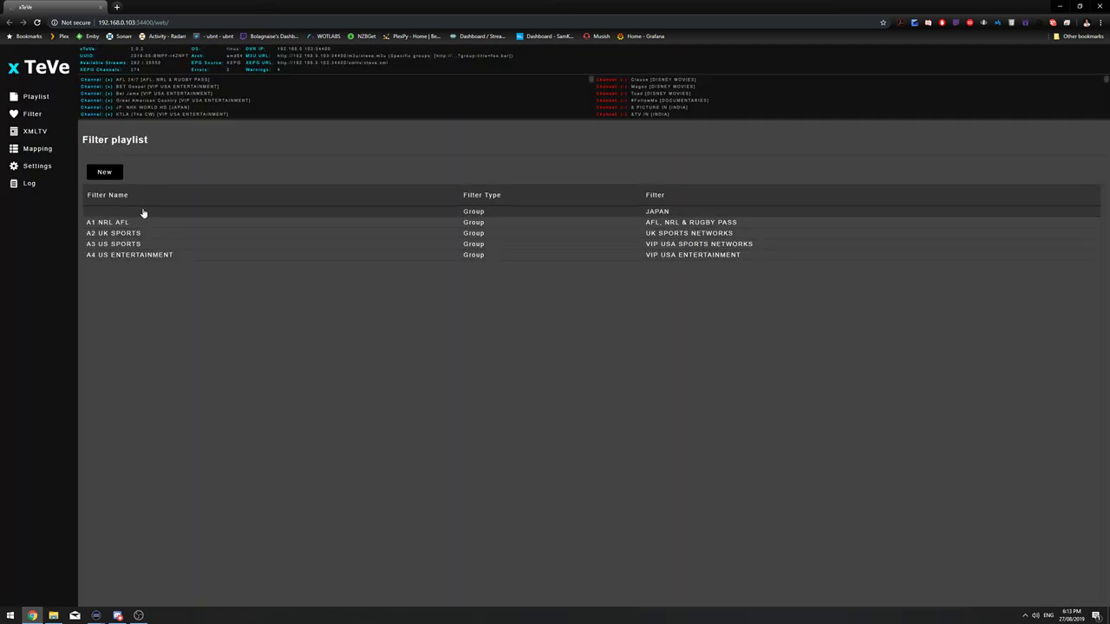
click(303, 213)
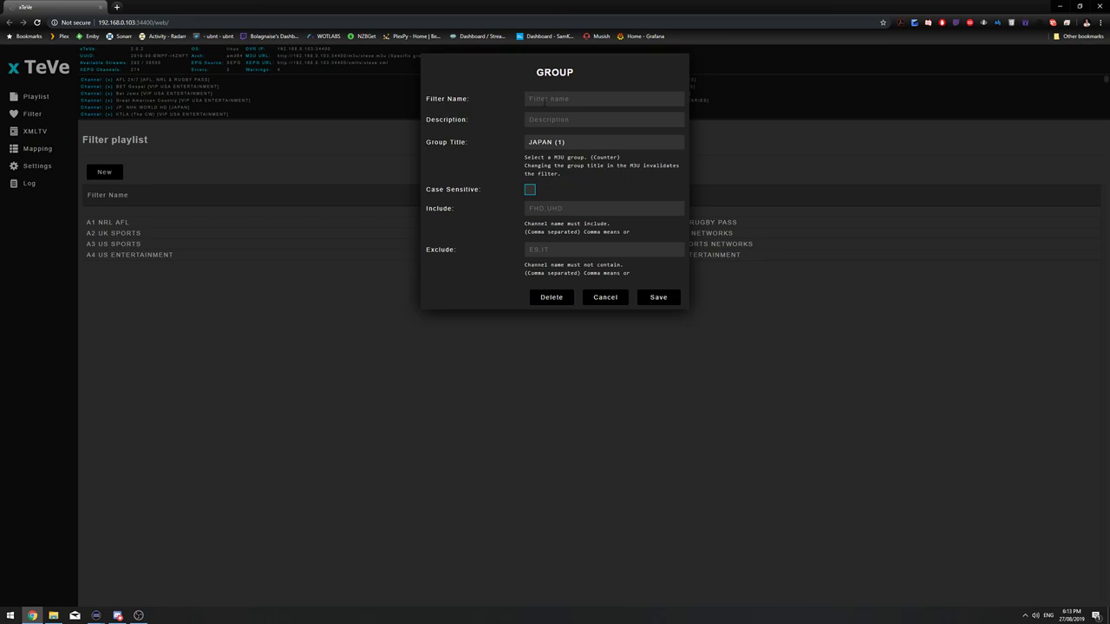
text(A5)
click(659, 299)
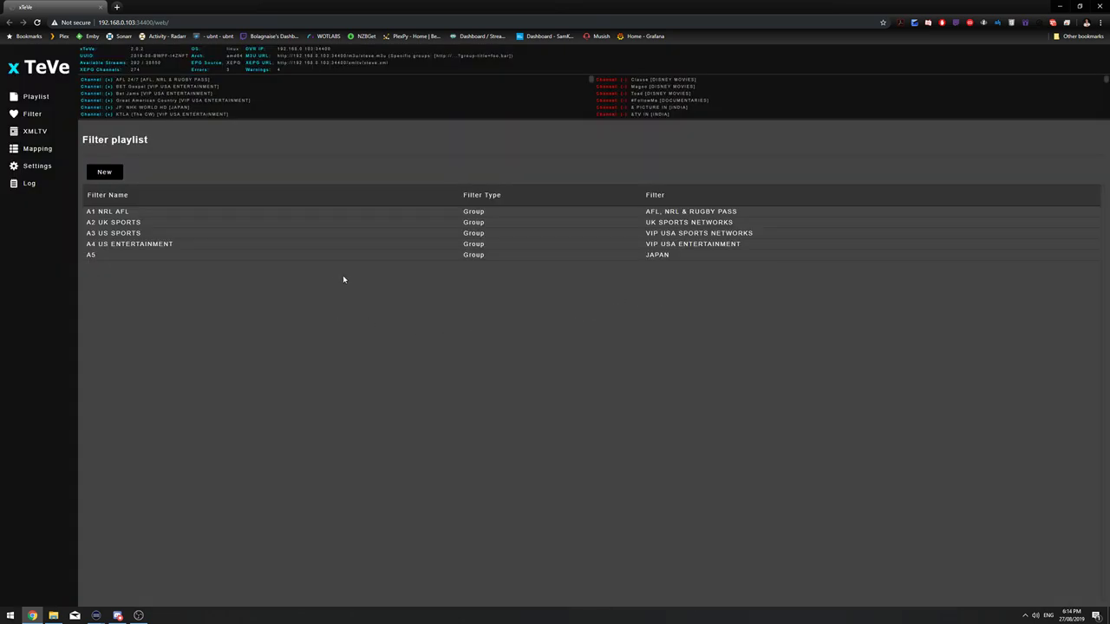
Browse the channel Mapping list, briefly revisit Filter, then return to Mapping.
click(38, 149)
scroll(785, 231, down, 11)
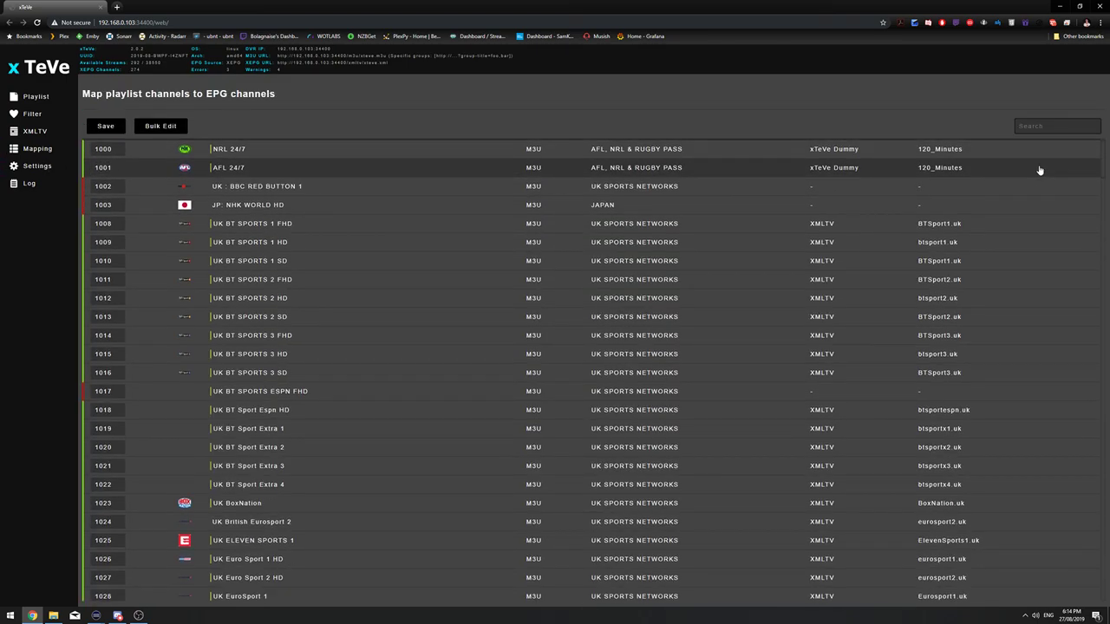
scroll(785, 230, down, 3)
scroll(780, 231, up, 14)
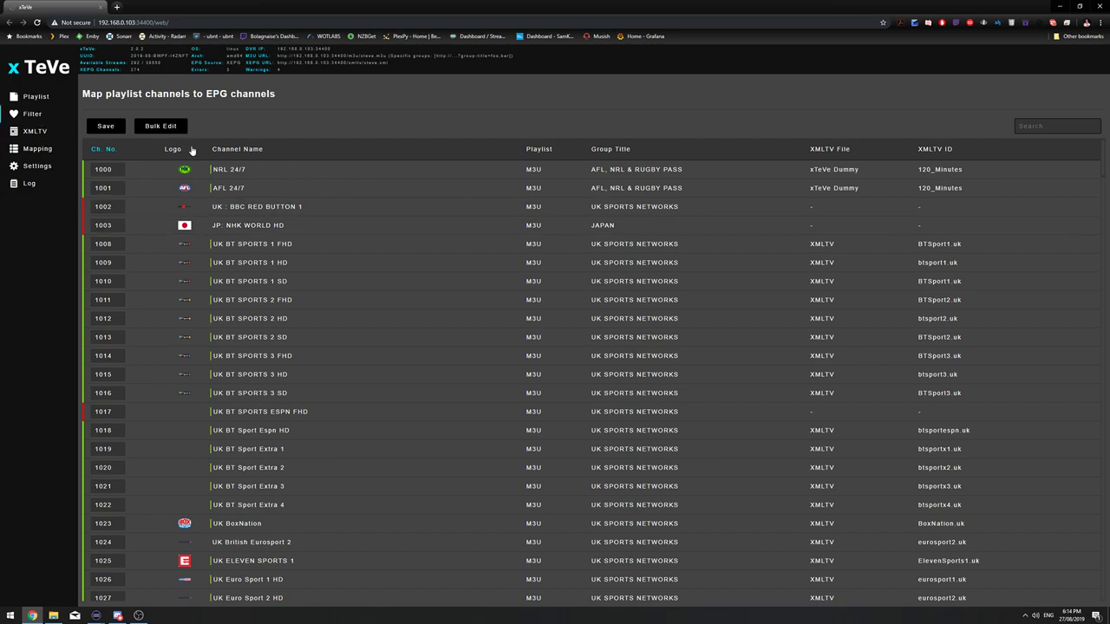
click(32, 113)
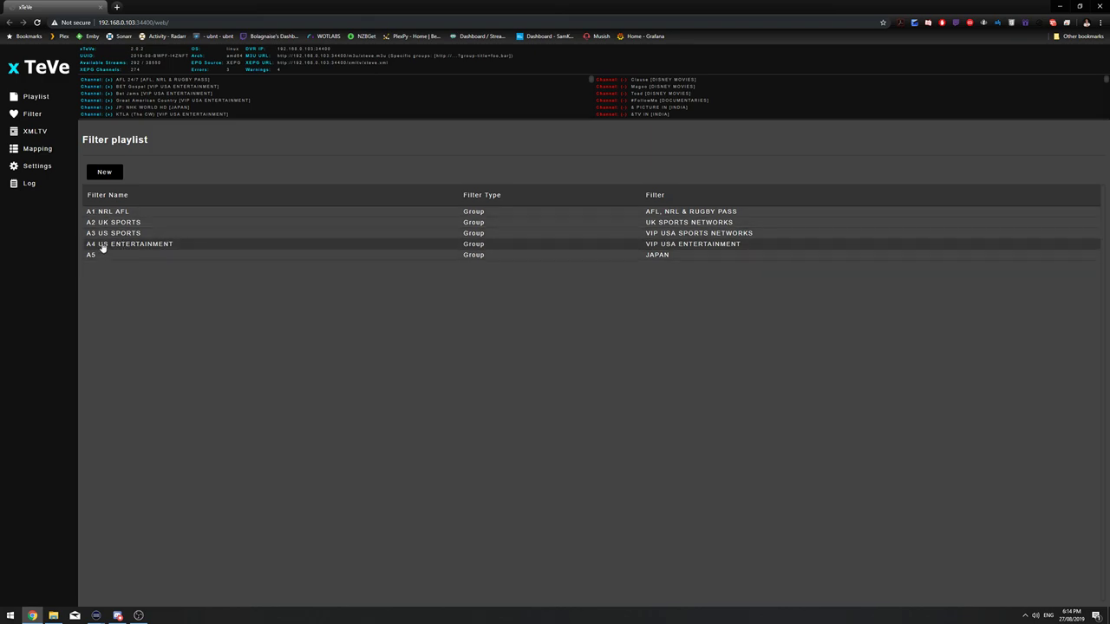
click(40, 148)
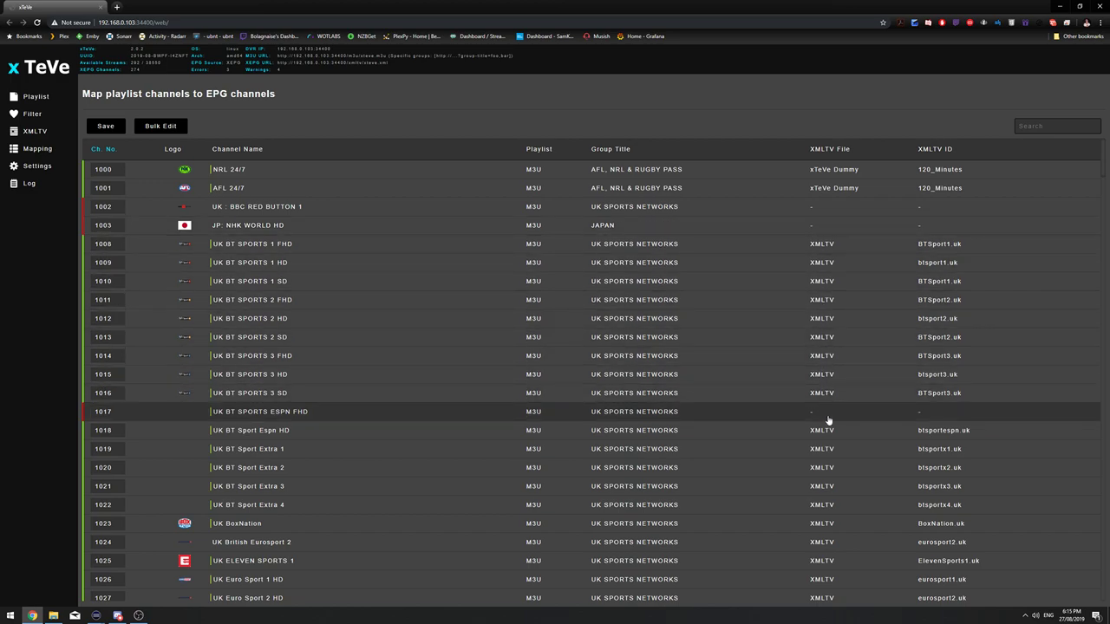
Map 1003 JP: NHK WORLD HD to the xTeVe Dummy 120 Minutes channel, active.
click(605, 231)
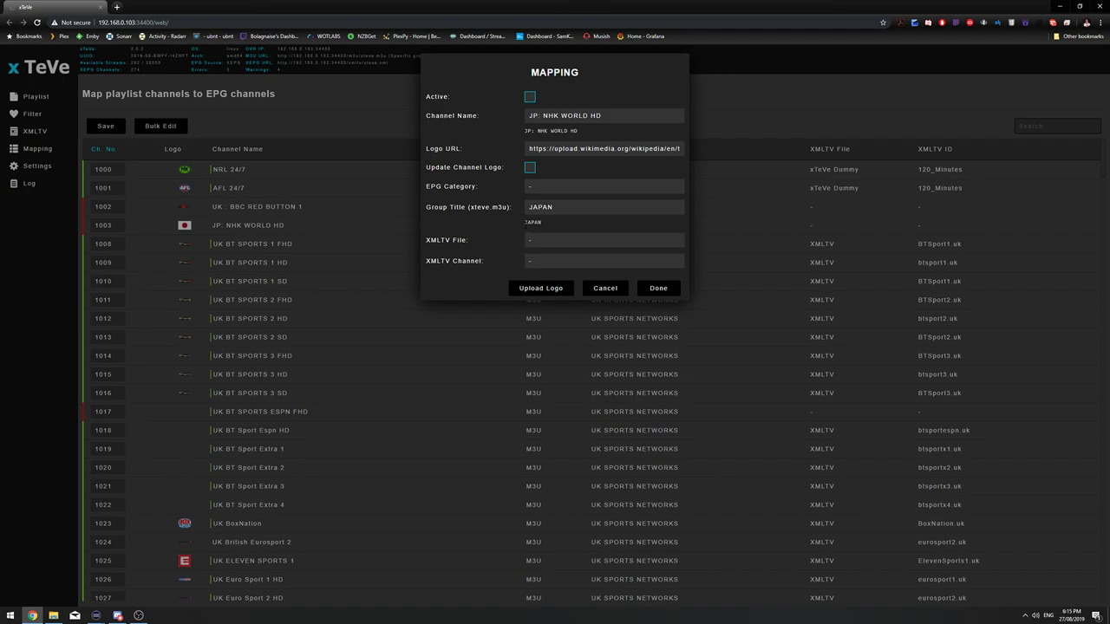
click(539, 240)
click(559, 264)
click(542, 261)
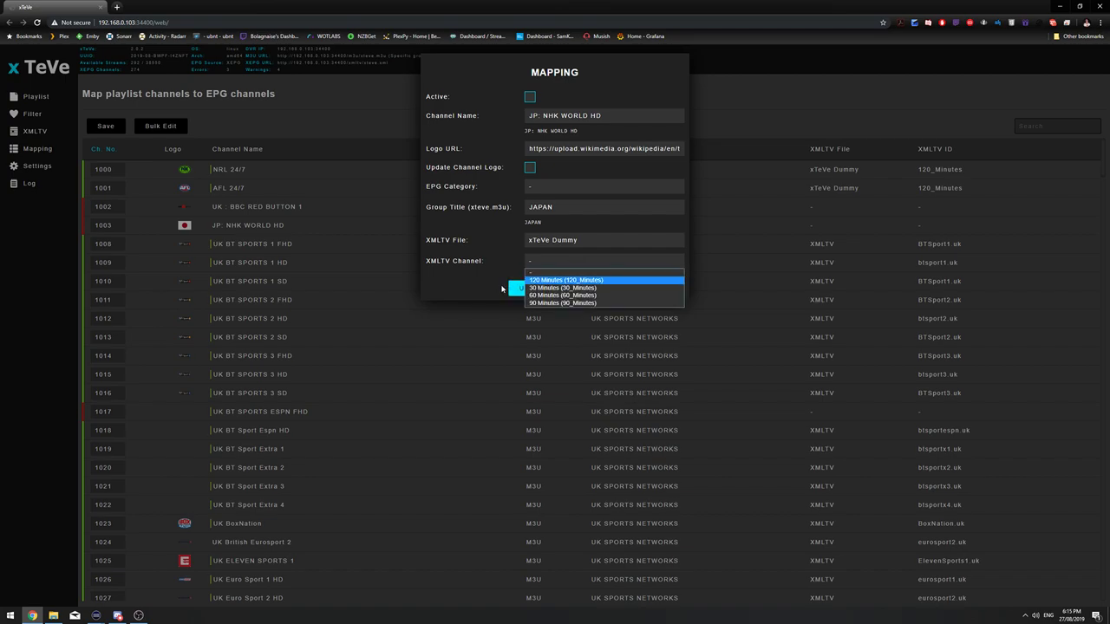
click(572, 280)
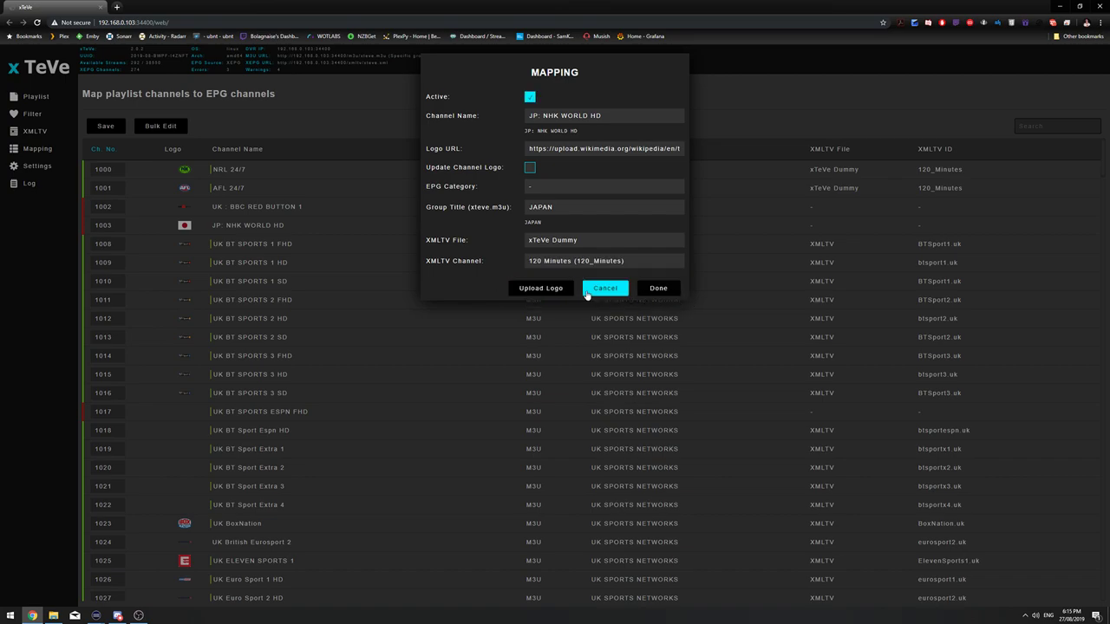
click(658, 287)
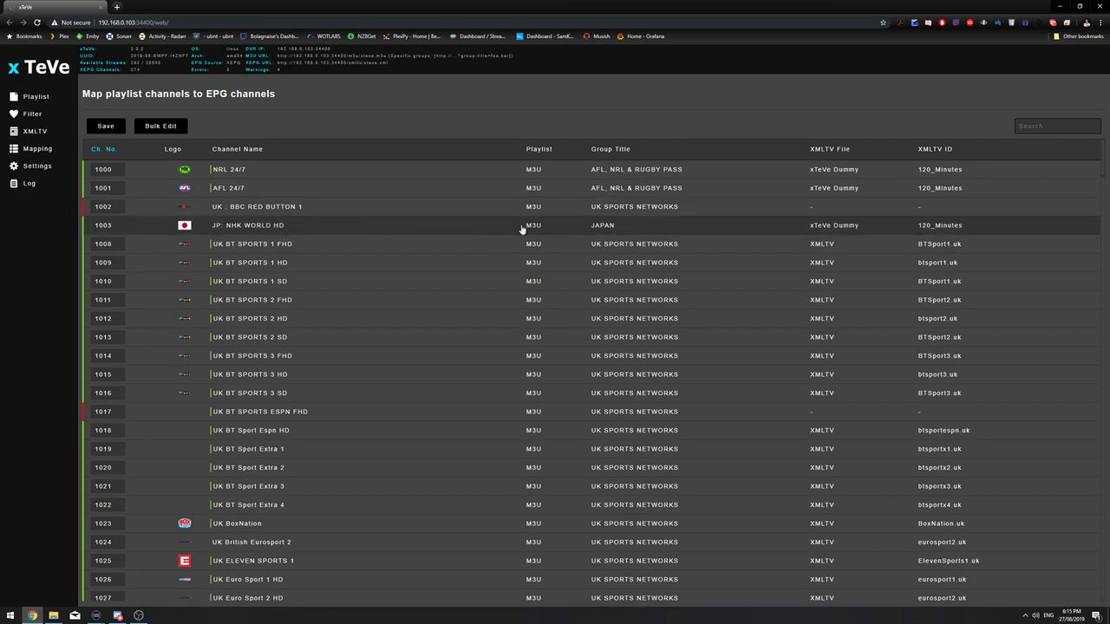
double_click(108, 169)
Open Emby in a new tab and refresh Live TV guide data from the Emby server dashboard.
text(1003)
click(117, 7)
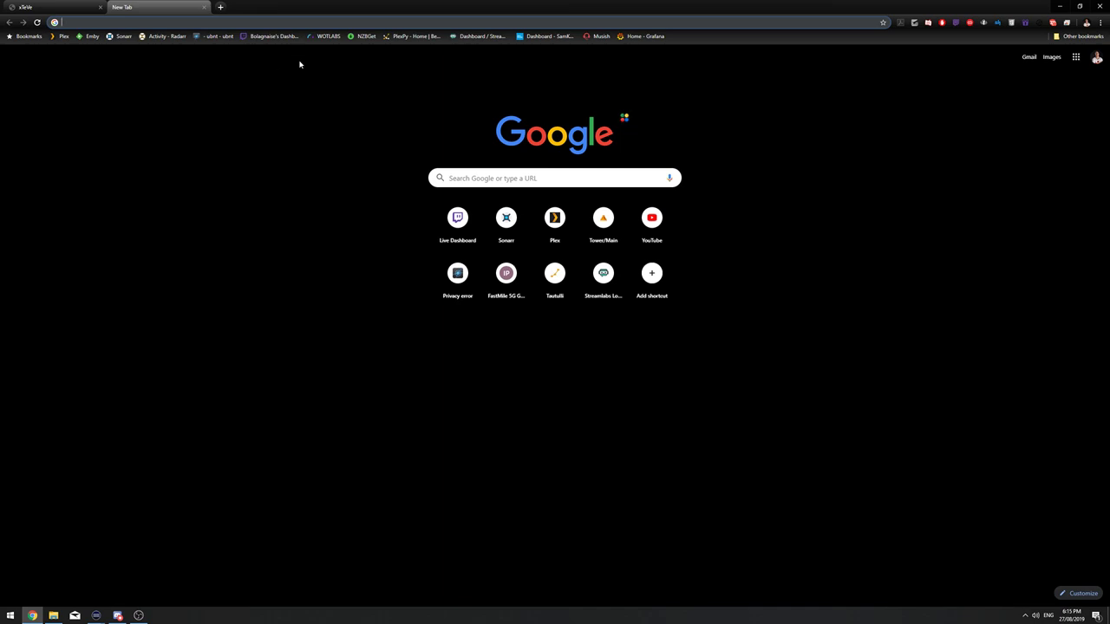
text(A)
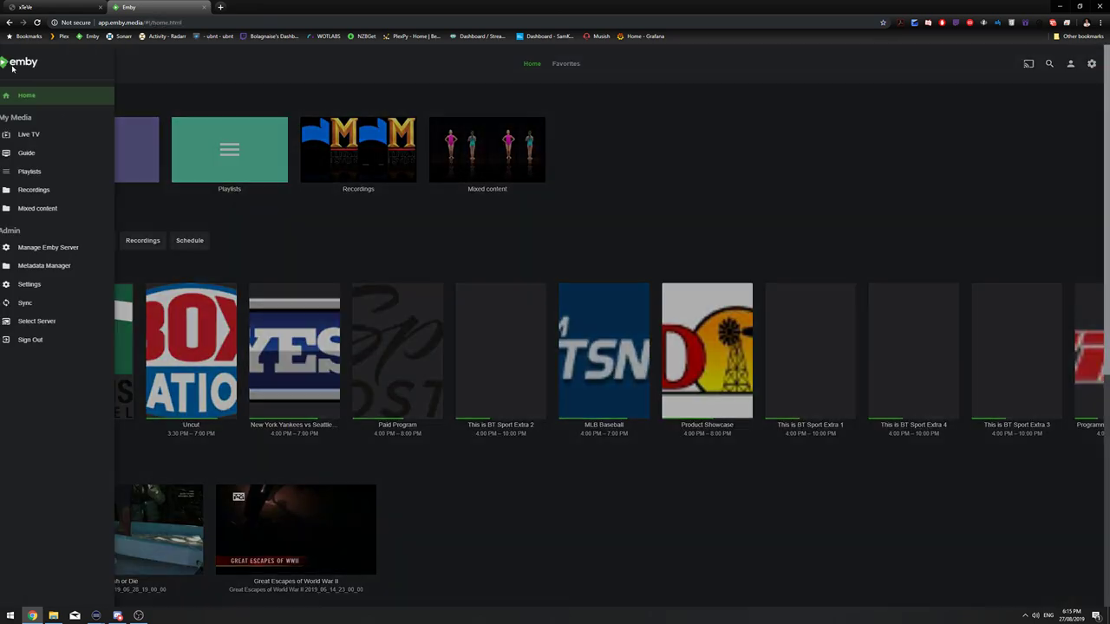
click(12, 248)
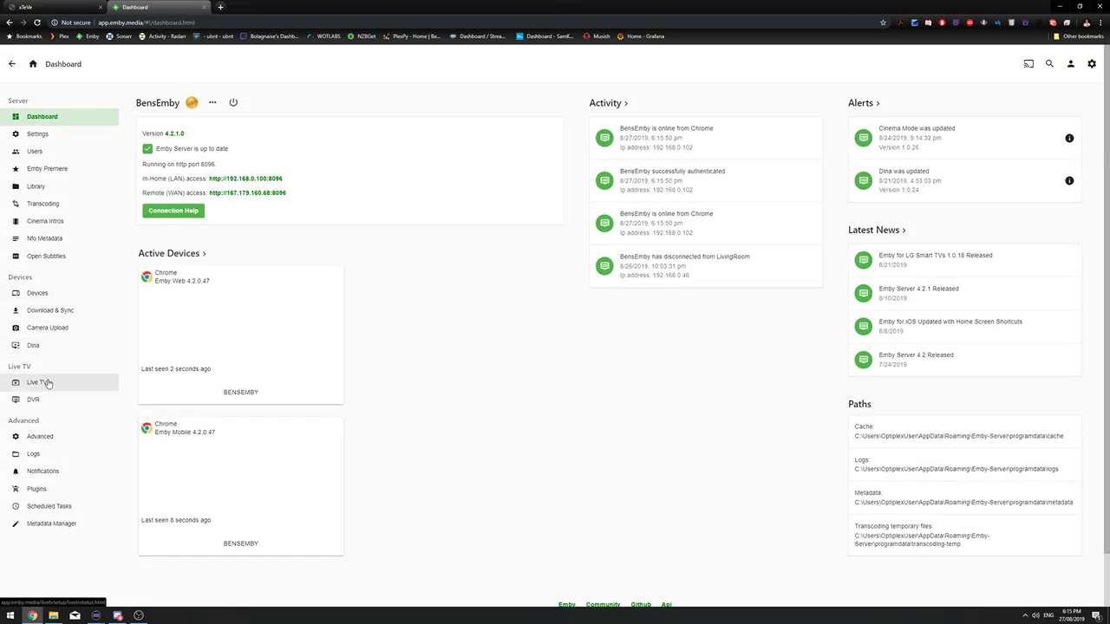
click(44, 382)
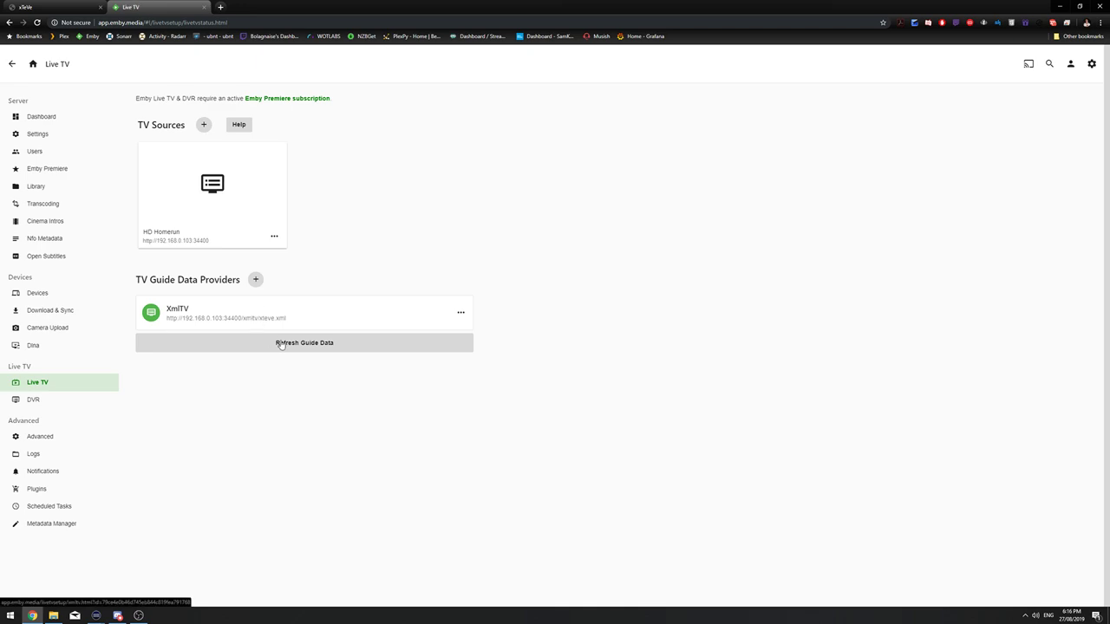
click(312, 345)
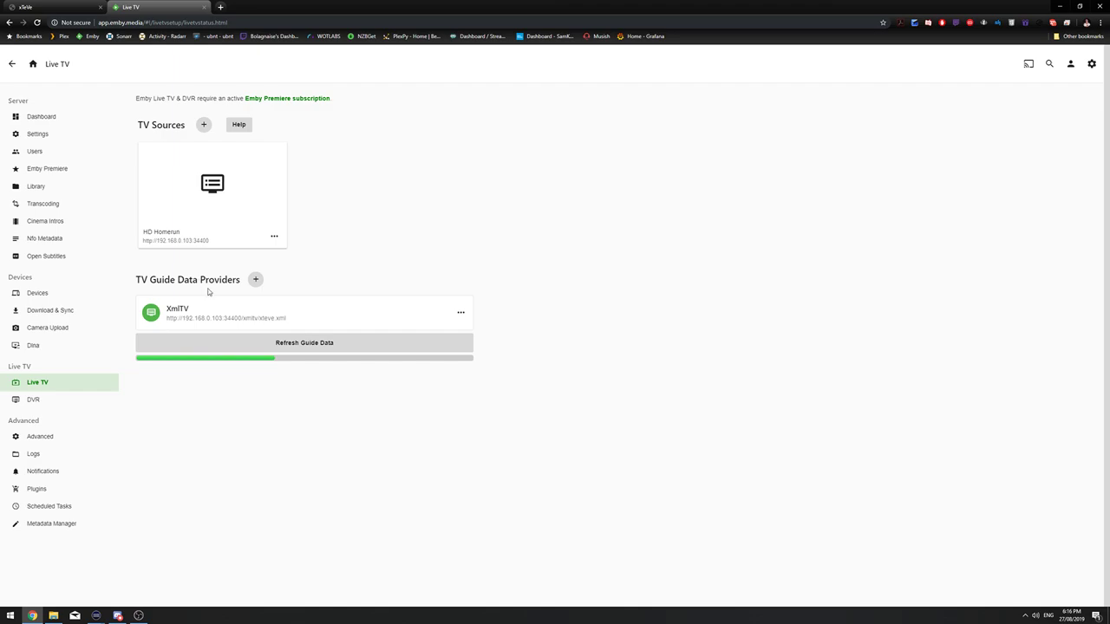
Close the extra tab, check xTeVe's XEPG URL, then return to Emby's home page.
click(220, 7)
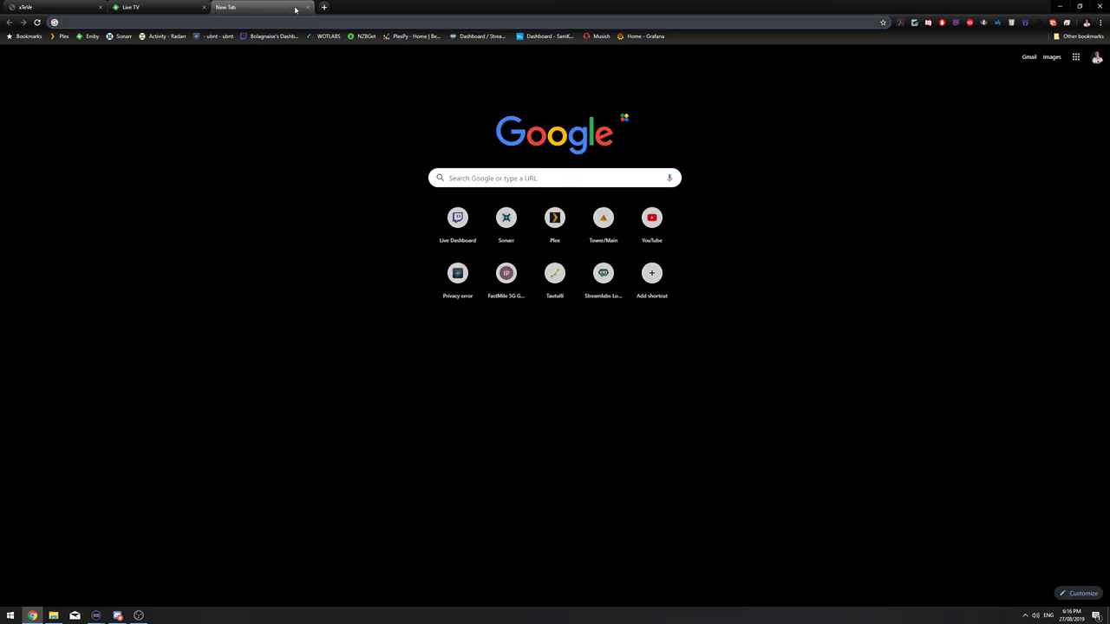
key(ctrl+w)
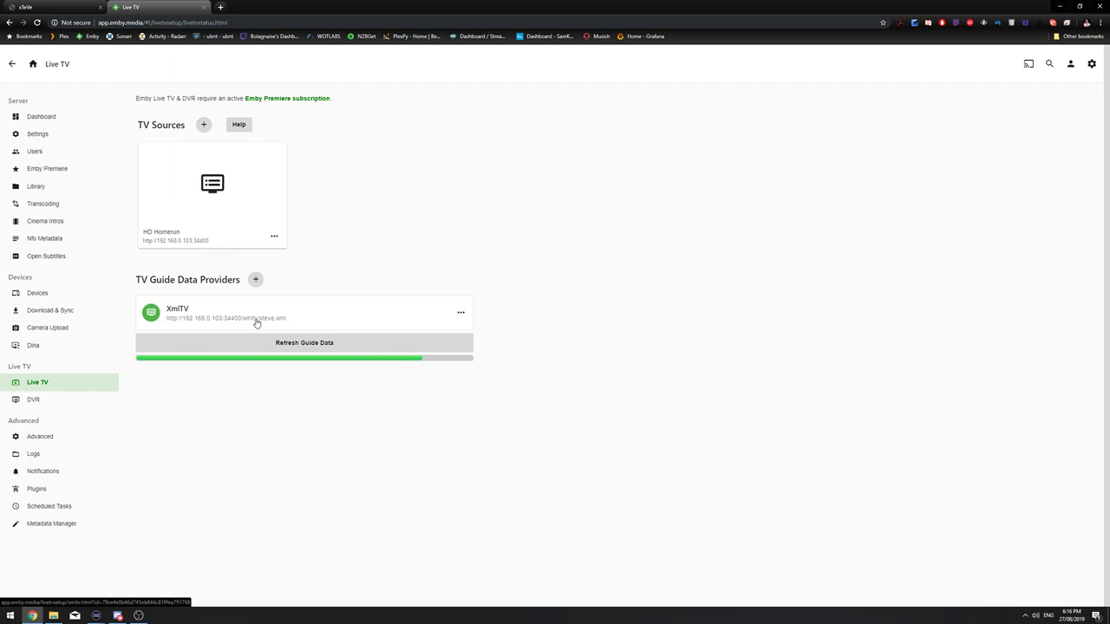
key(ctrl+shift+Tab)
drag(388, 63, 279, 48)
click(389, 62)
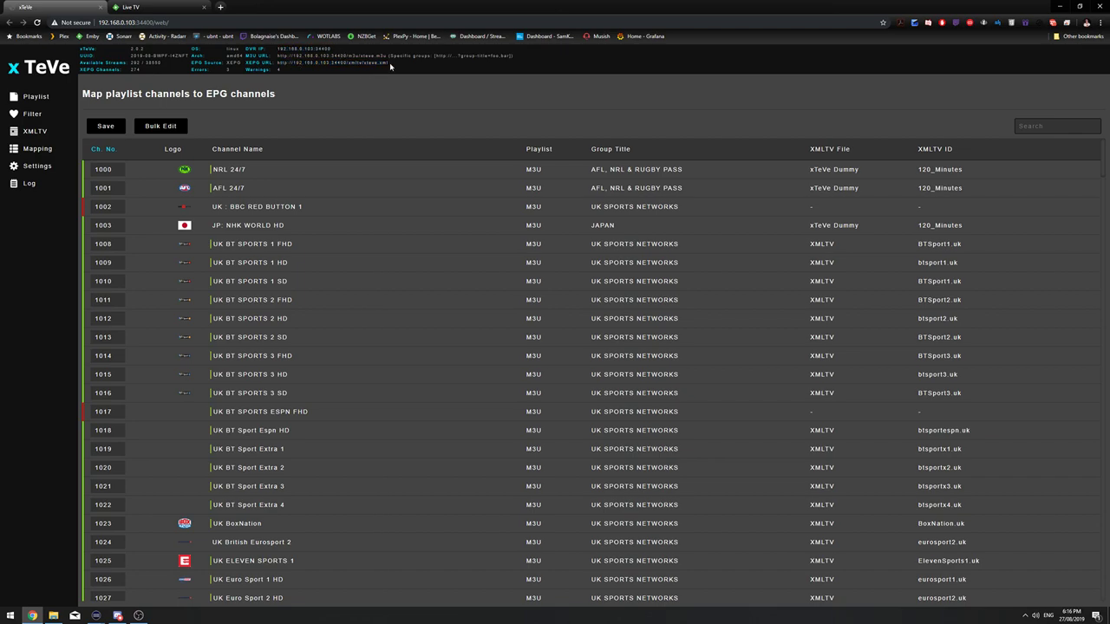
drag(389, 62, 277, 63)
click(277, 63)
key(ctrl+Tab)
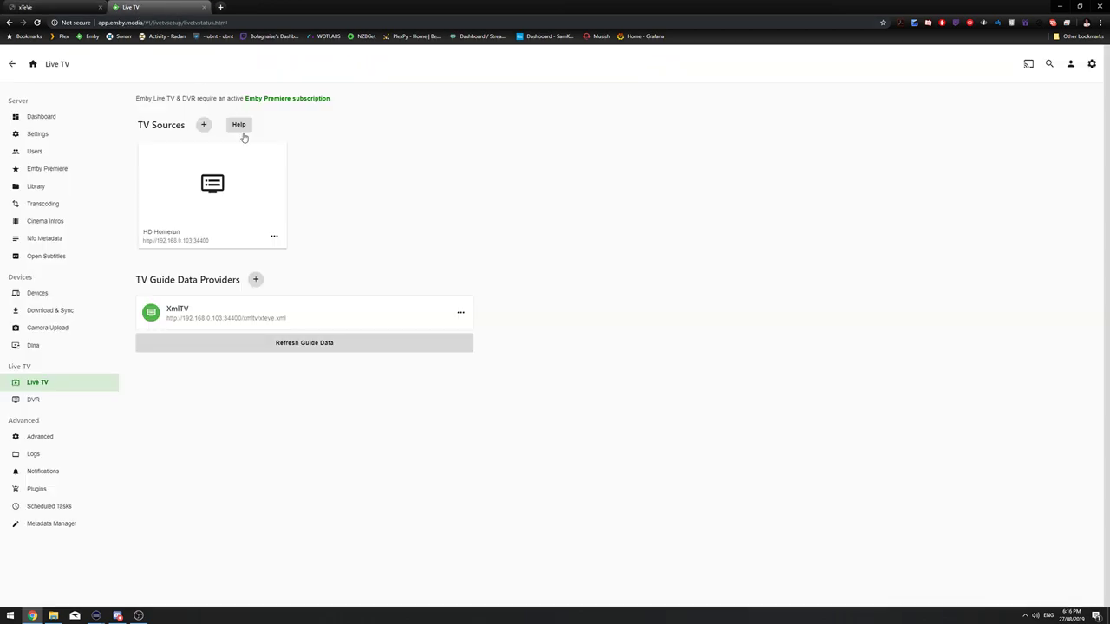
click(33, 63)
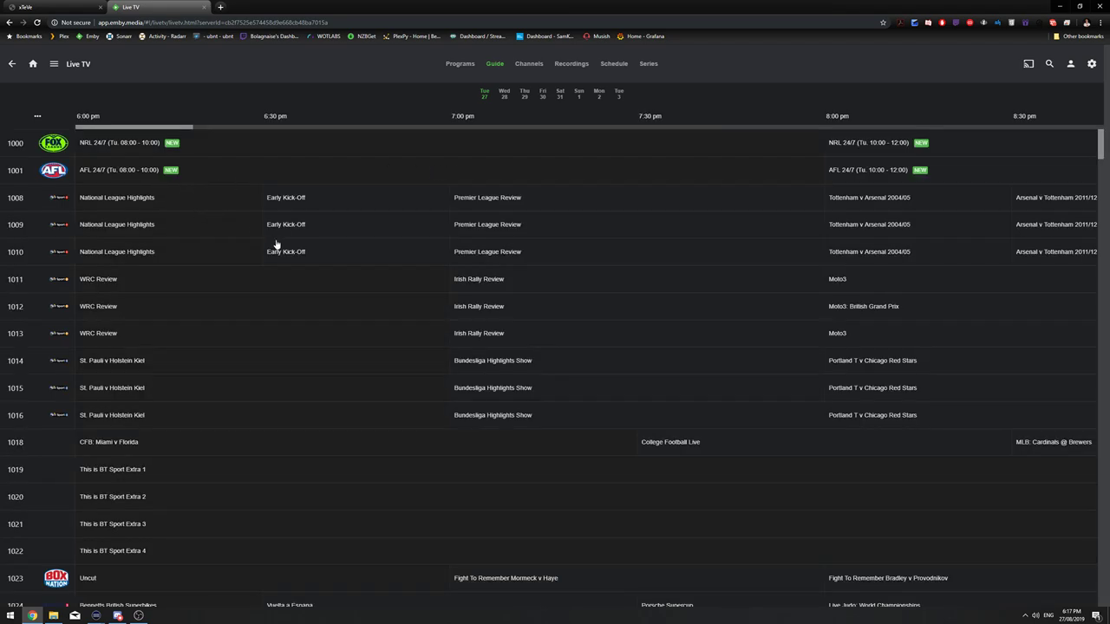
Save the xTeVe channel mapping, then view Emby's Live TV programme guide for the mapped channels.
key(ctrl+Tab)
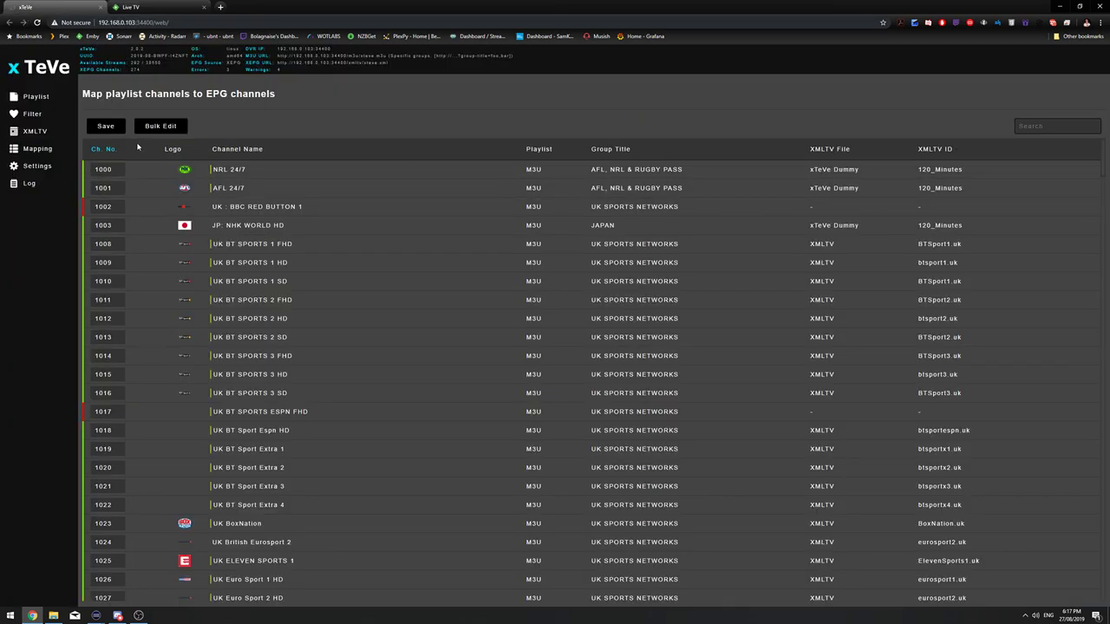
click(133, 148)
click(153, 9)
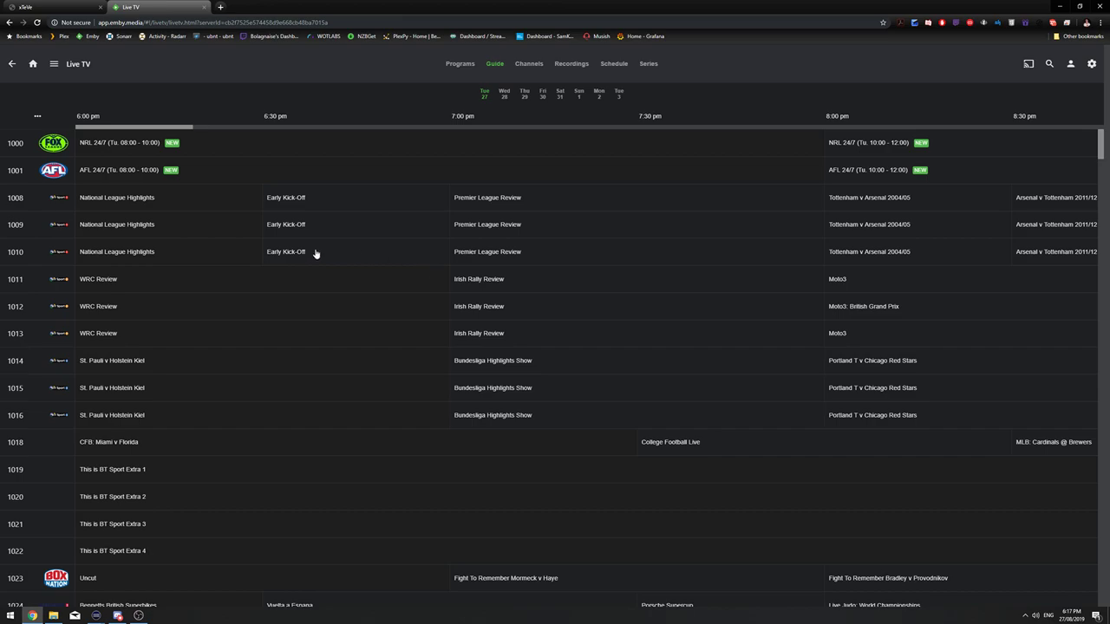
click(524, 65)
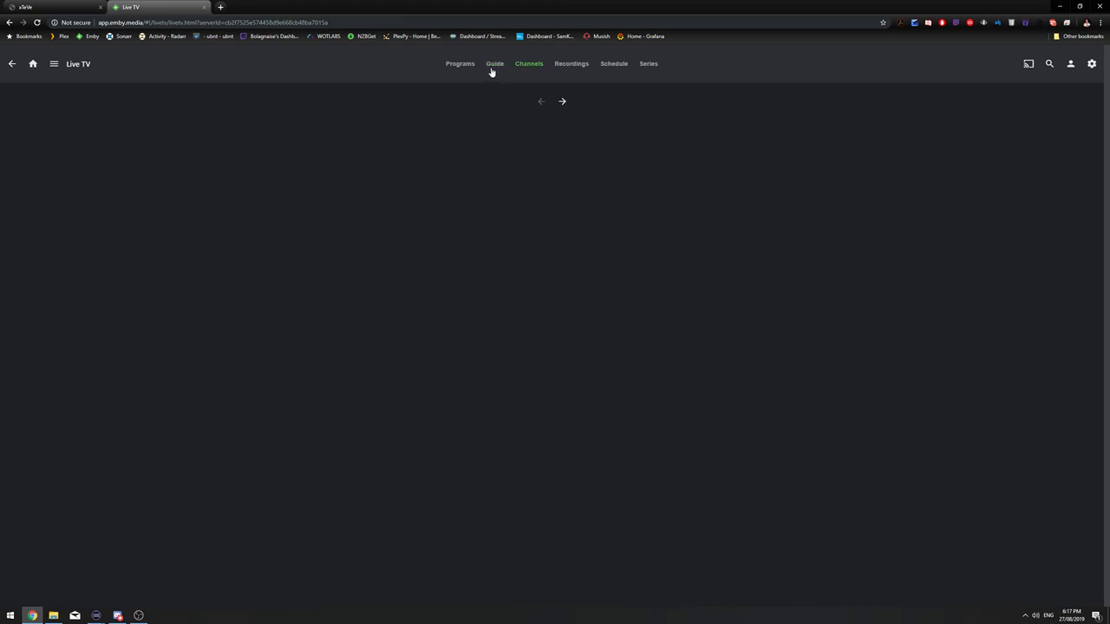
click(490, 71)
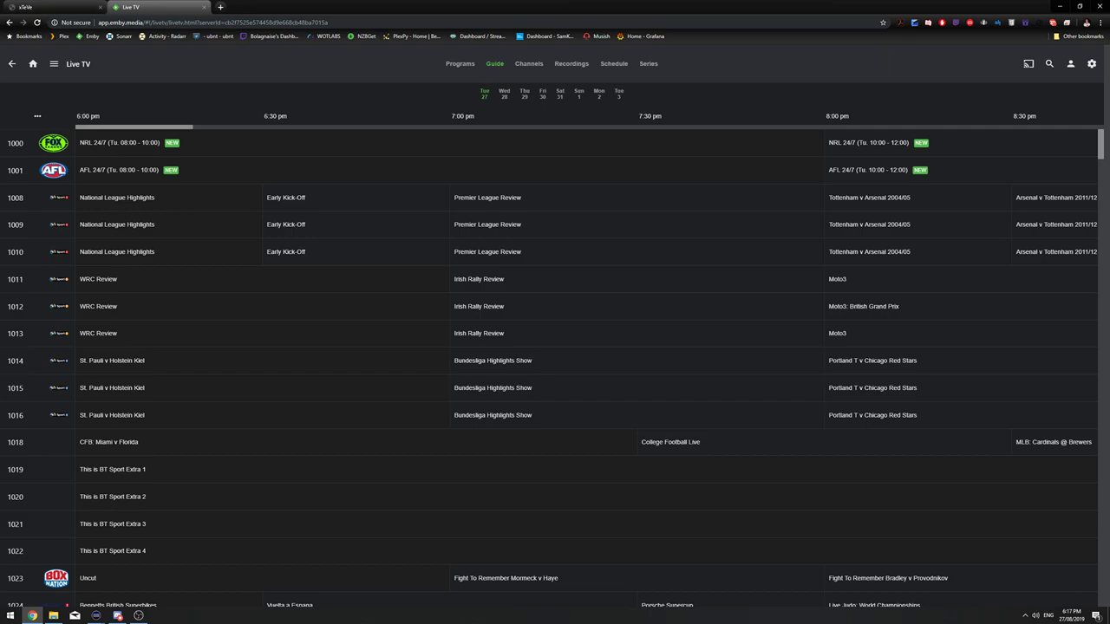
Open the JP: NHK WORLD HD mapping and inspect its logo URL.
key(ctrl+Tab)
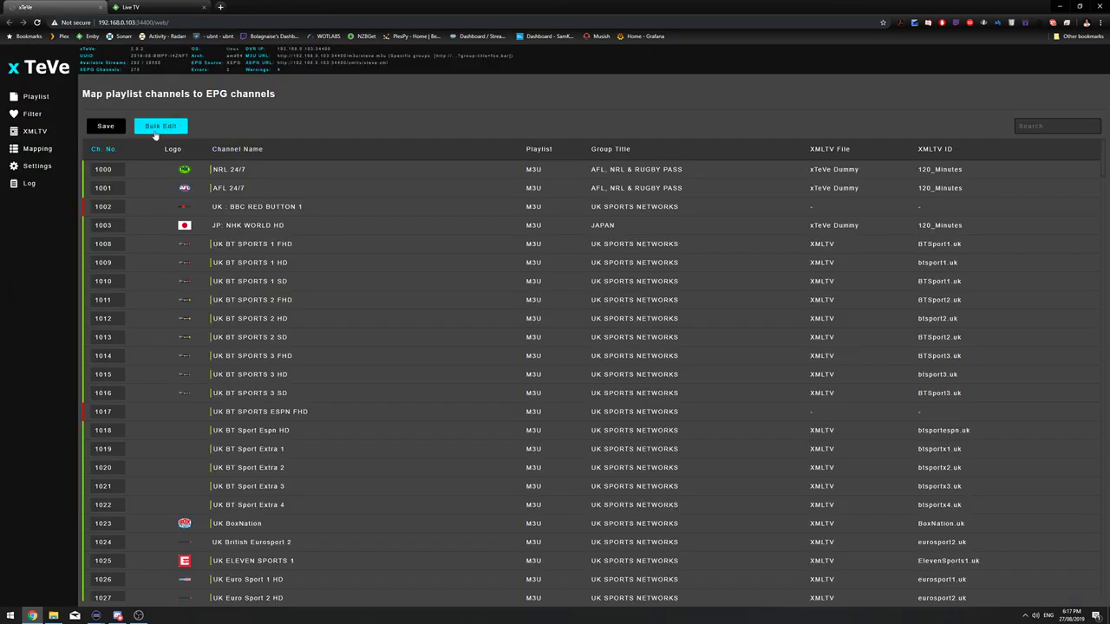
click(291, 224)
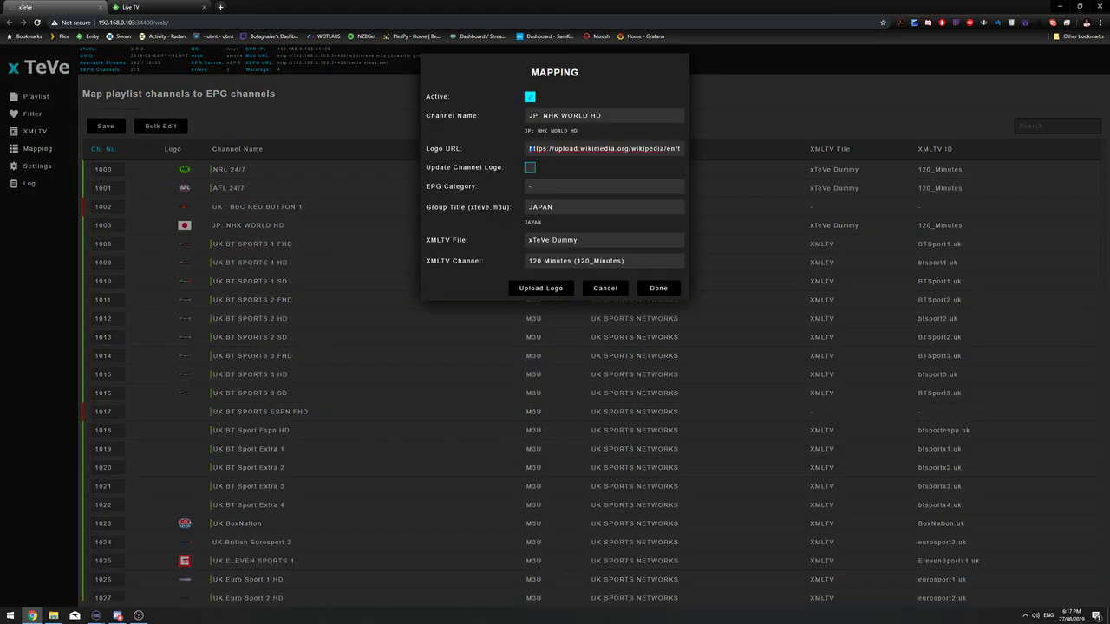
triple_click(529, 148)
click(539, 149)
triple_click(537, 149)
click(538, 149)
drag(537, 148, 576, 148)
click(561, 205)
Check the unset EPG category and JAPAN group title, then cancel without saving.
click(548, 186)
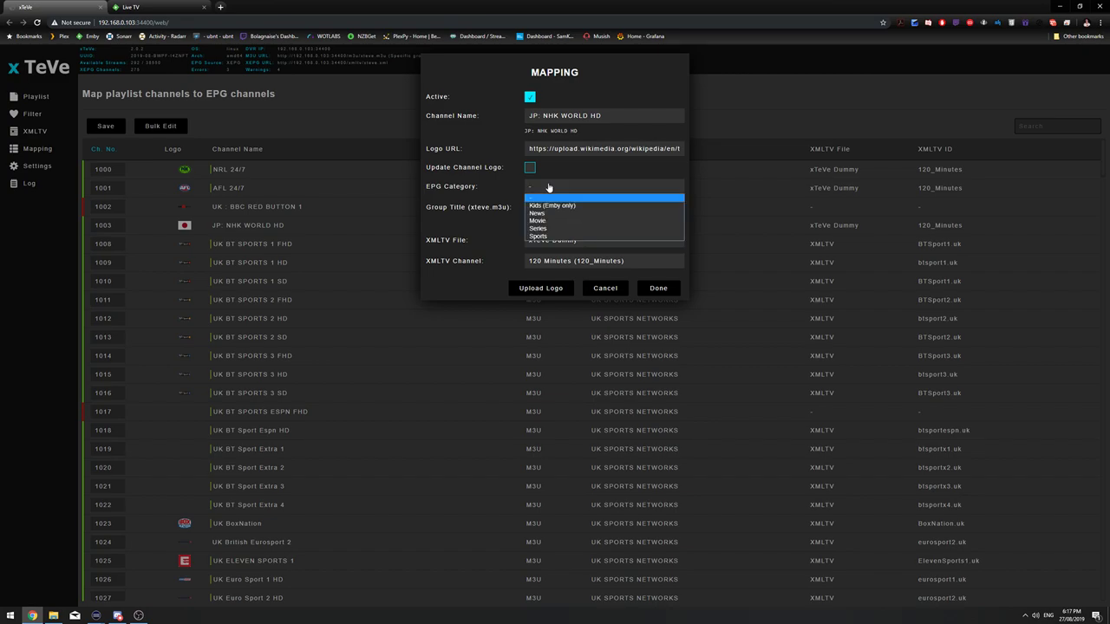
click(547, 187)
click(561, 207)
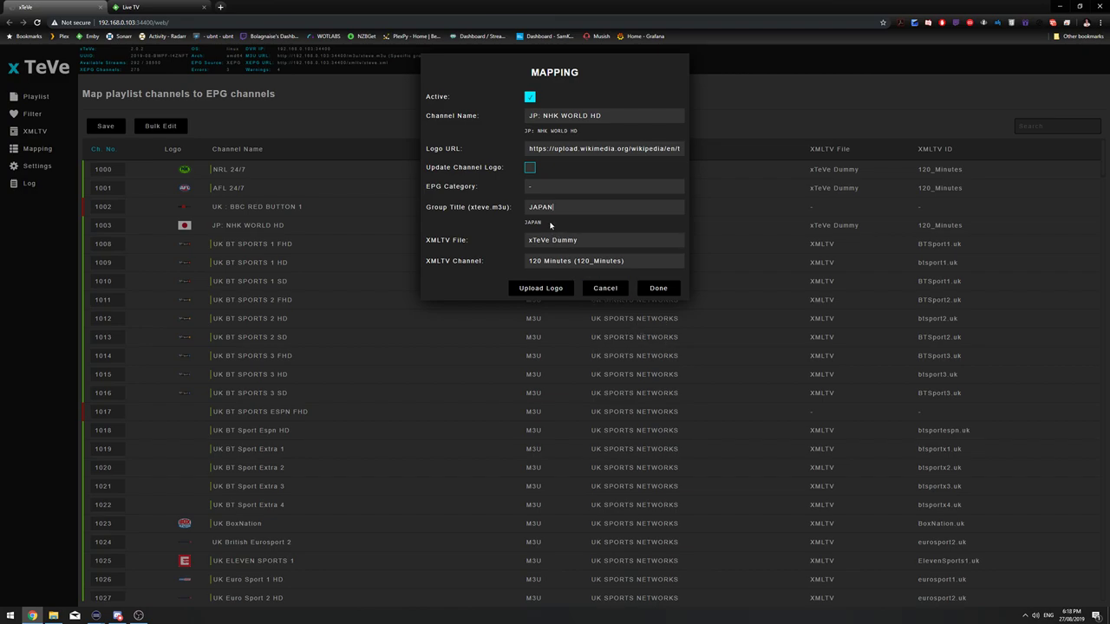
click(606, 288)
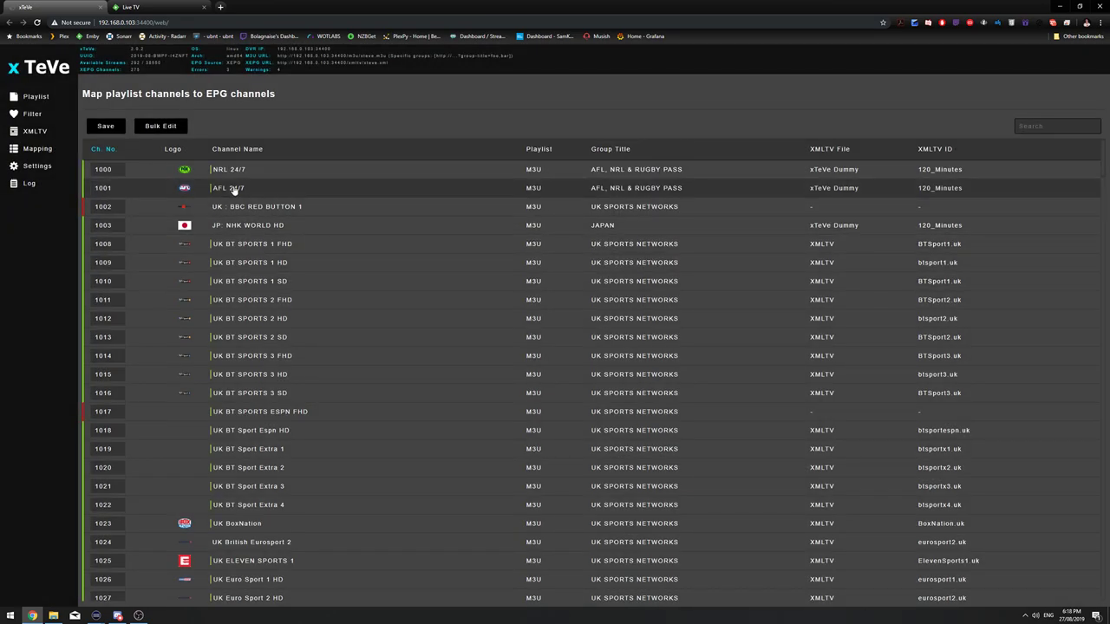
Enable Image caching under Files in xTeVe settings and save.
click(38, 167)
scroll(319, 201, down, 4)
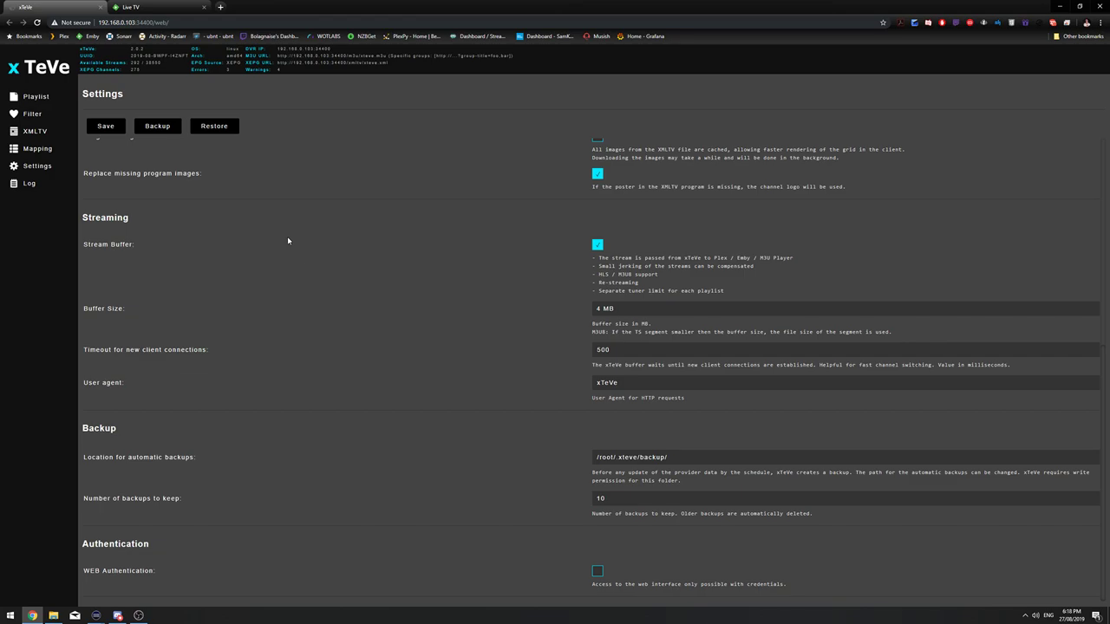
scroll(331, 405, up, 3)
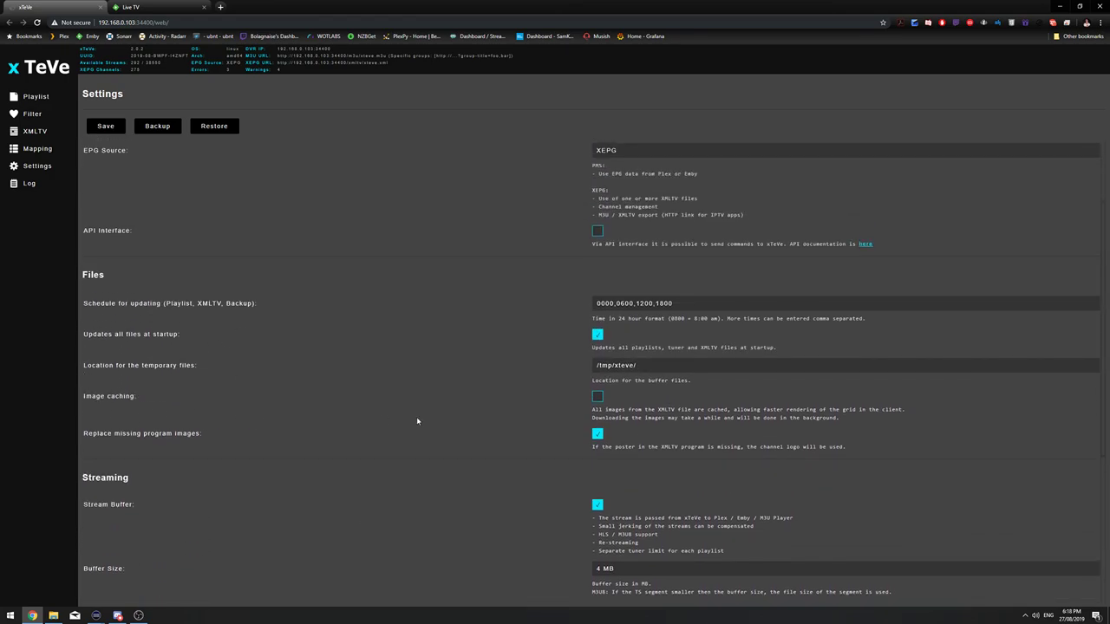
click(598, 397)
drag(588, 411, 806, 421)
click(865, 423)
click(106, 126)
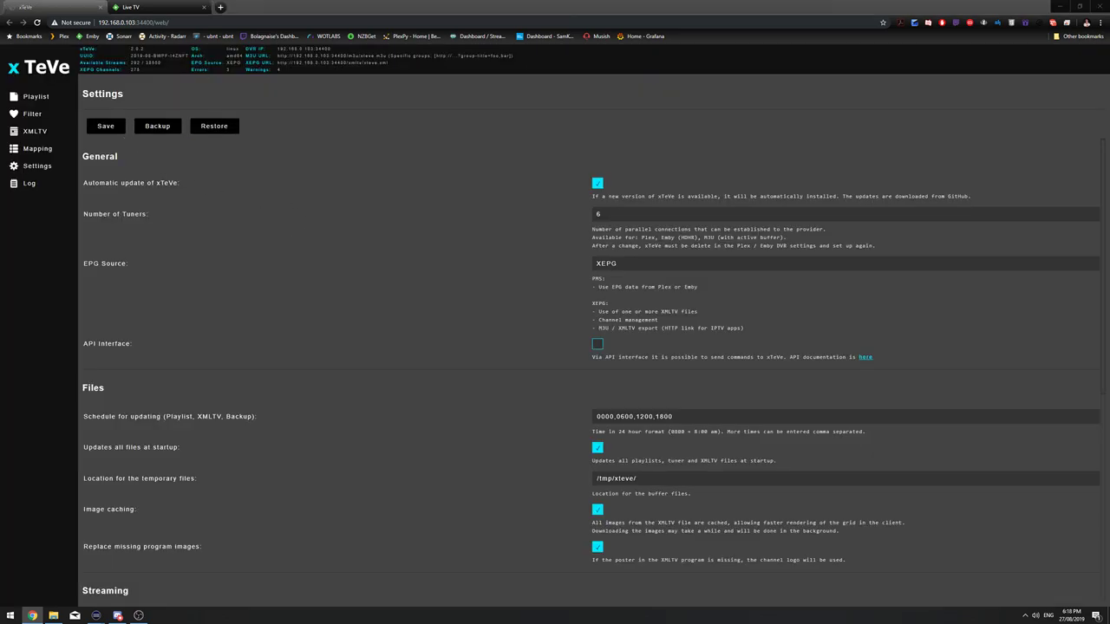
click(130, 7)
Browse Emby's Live TV channel tiles from 1000 NRL 24/7 through 1118 USA: ESPN.
click(528, 66)
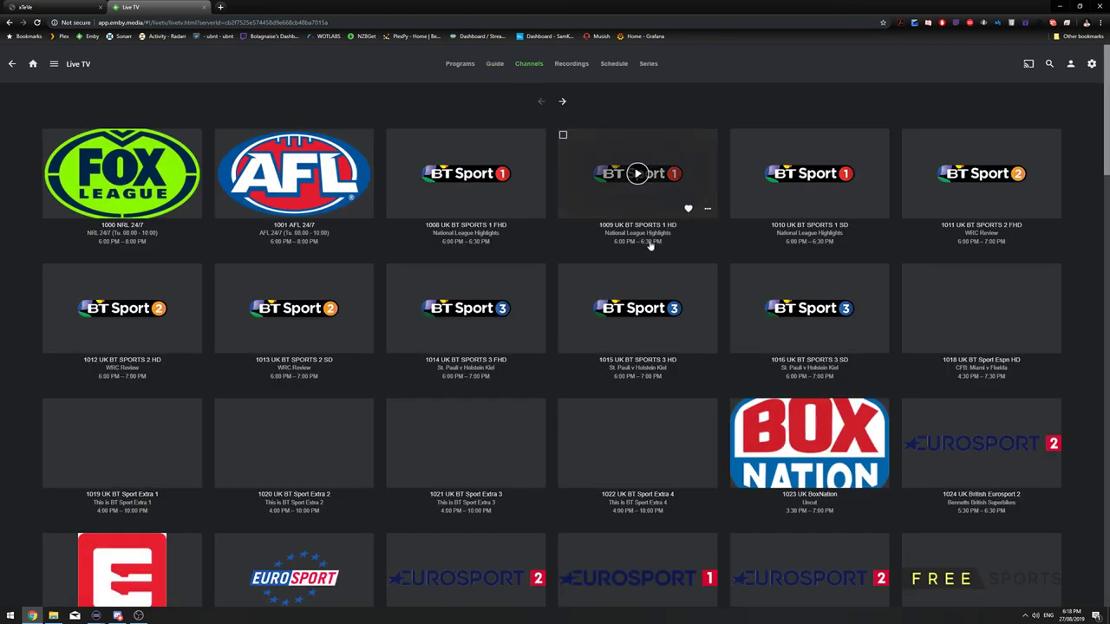
scroll(489, 239, down, 3)
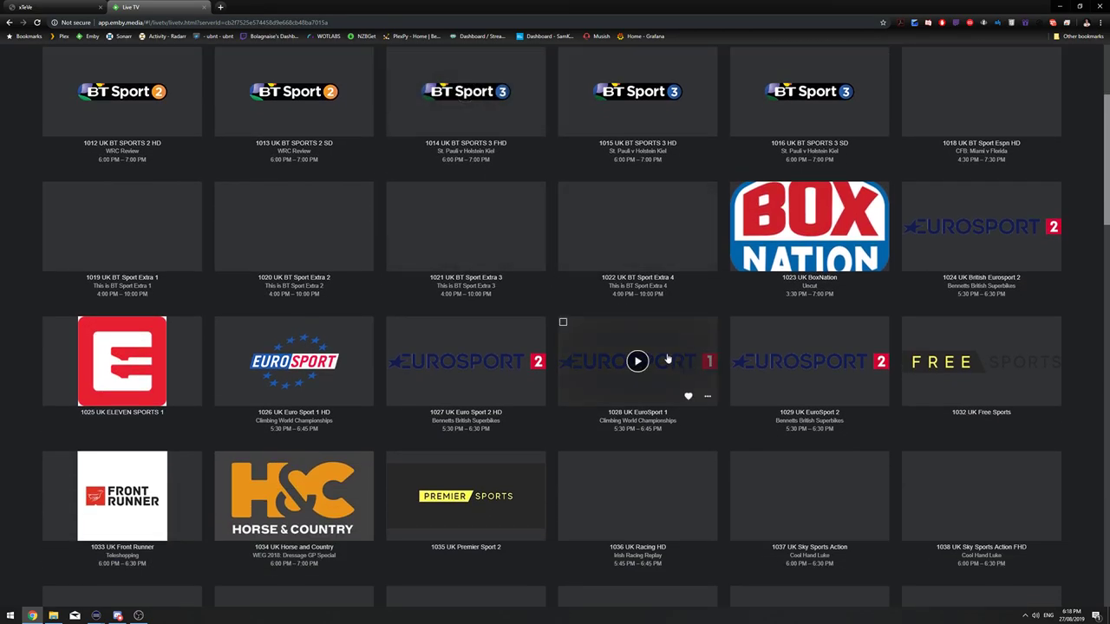
scroll(580, 286, down, 4)
scroll(720, 260, down, 10)
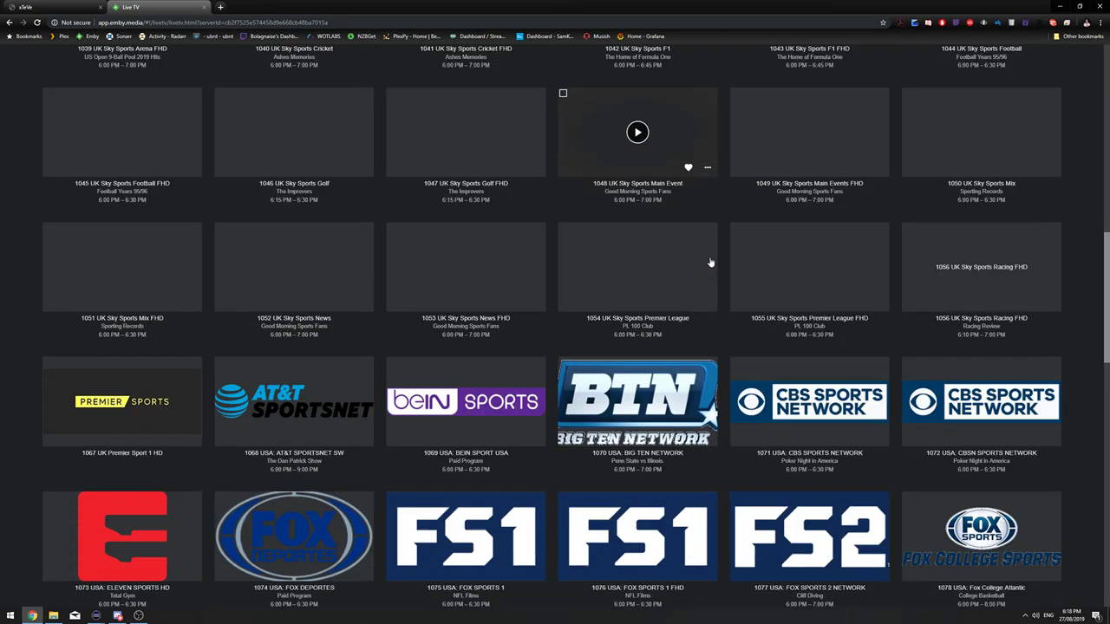
scroll(706, 260, down, 7)
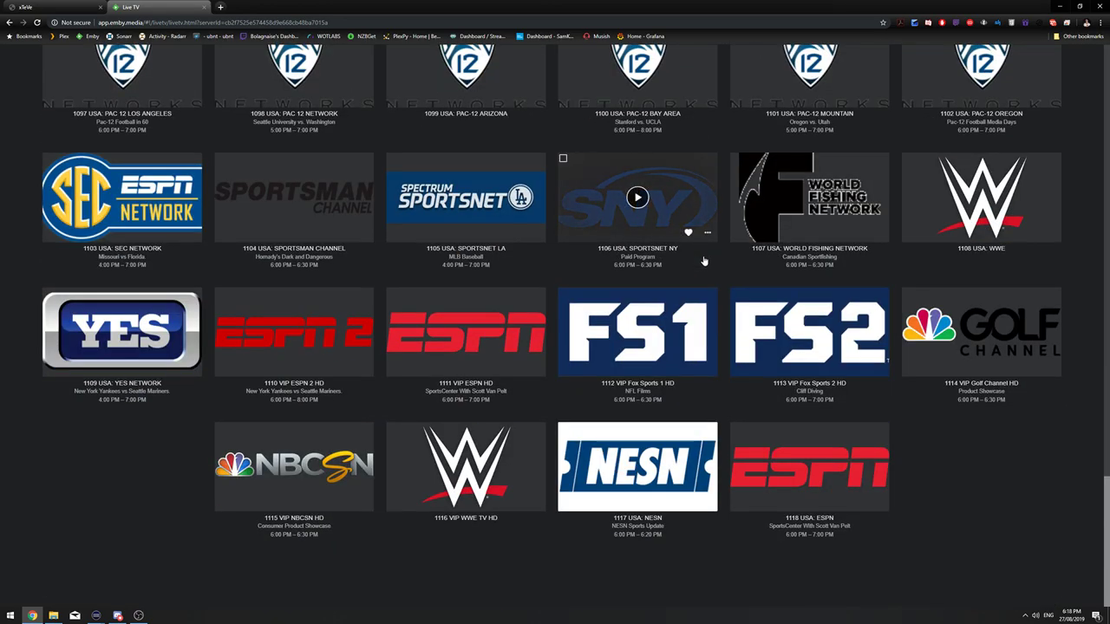
scroll(702, 263, up, 15)
scroll(702, 264, up, 8)
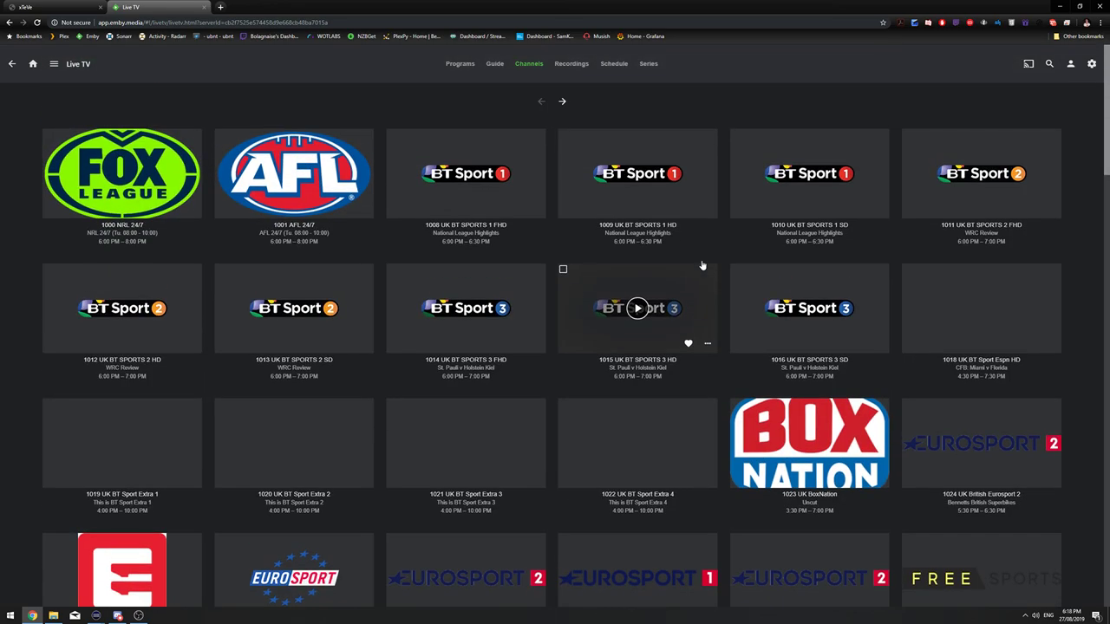
Return to xTeVe's settings showing 6 tuners, XEPG source and image caching enabled.
click(39, 6)
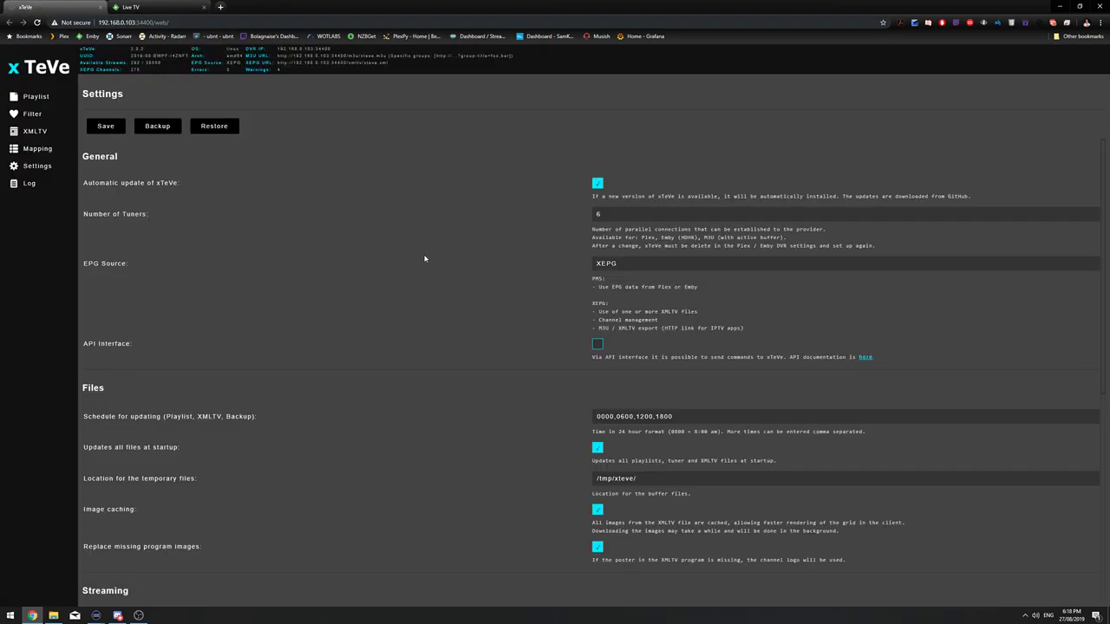
scroll(532, 366, down, 4)
scroll(520, 366, up, 3)
scroll(520, 367, up, 1)
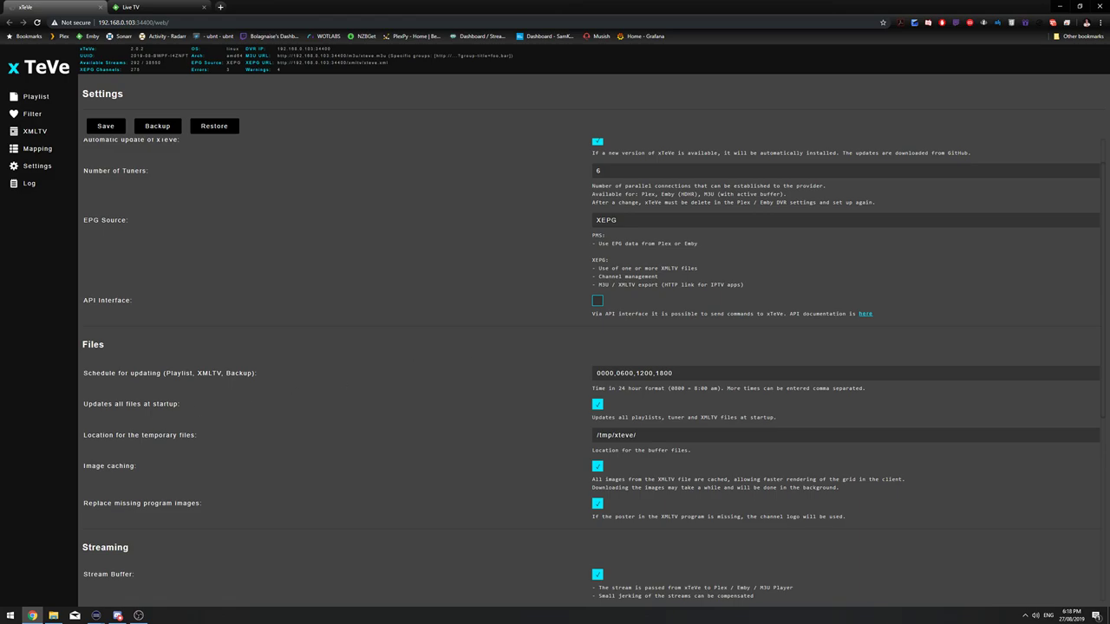
key(alt+Tab)
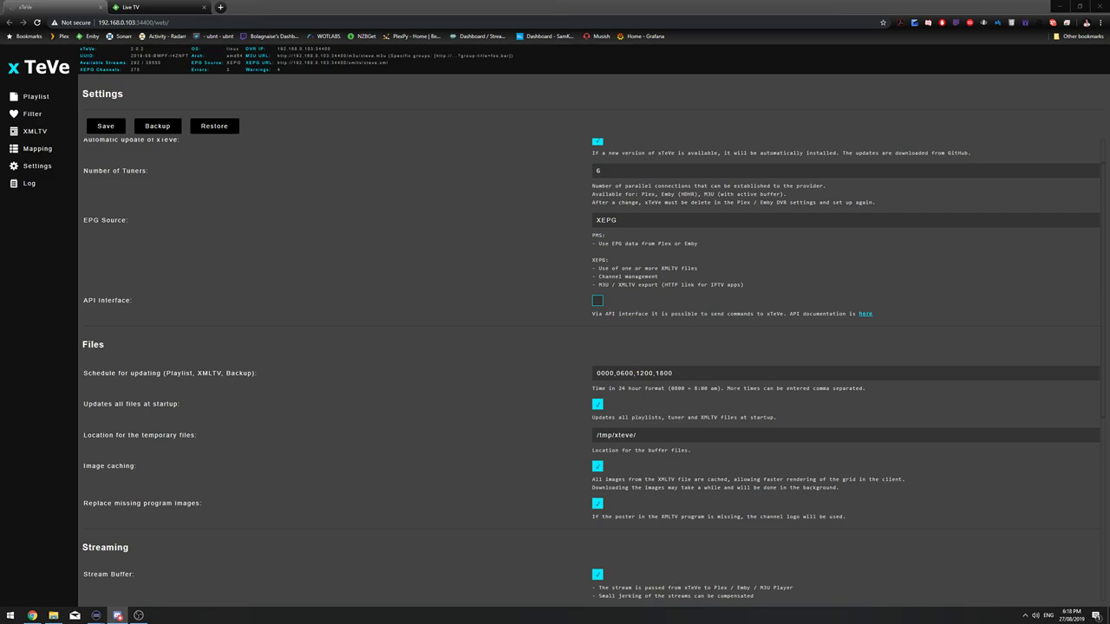
key(alt+Tab)
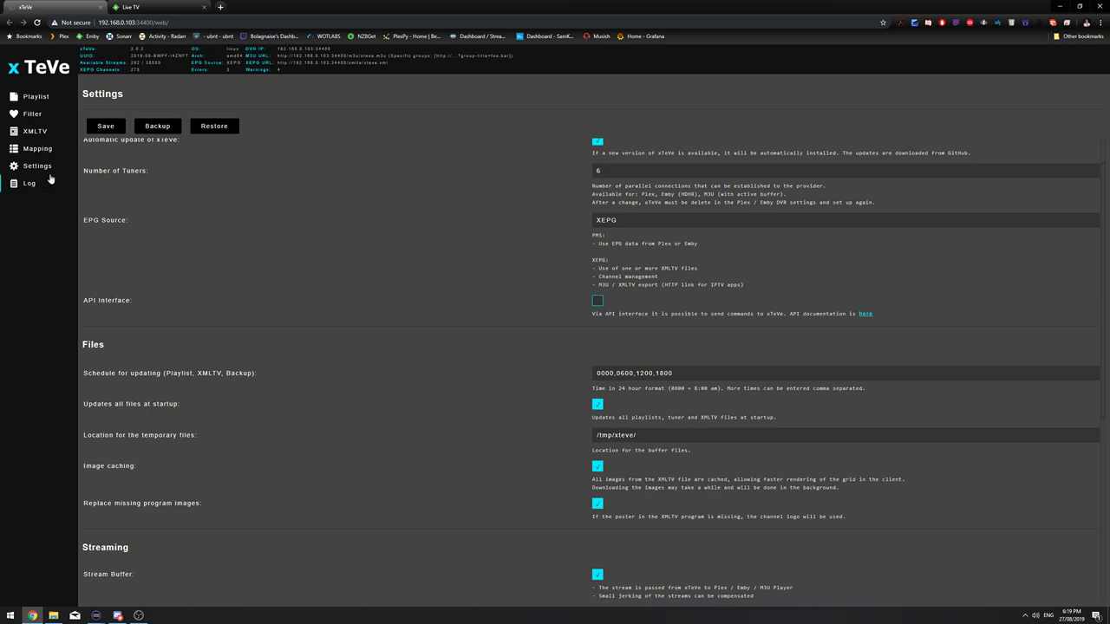
Delete the A5 JAPAN group filter, leaving filters A1 to A4.
click(37, 125)
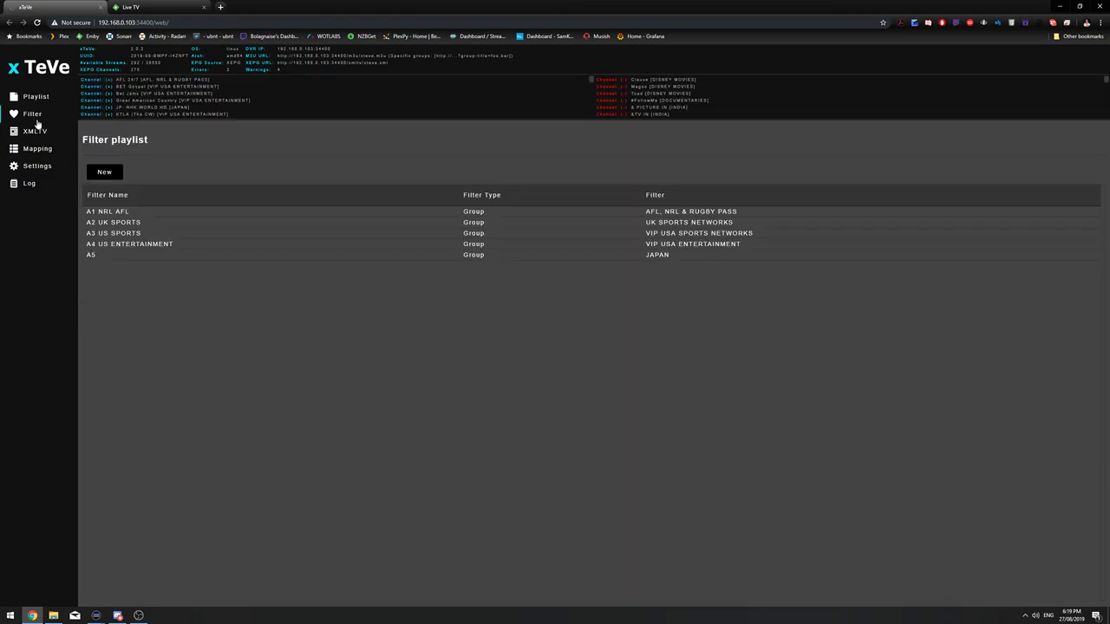
click(127, 255)
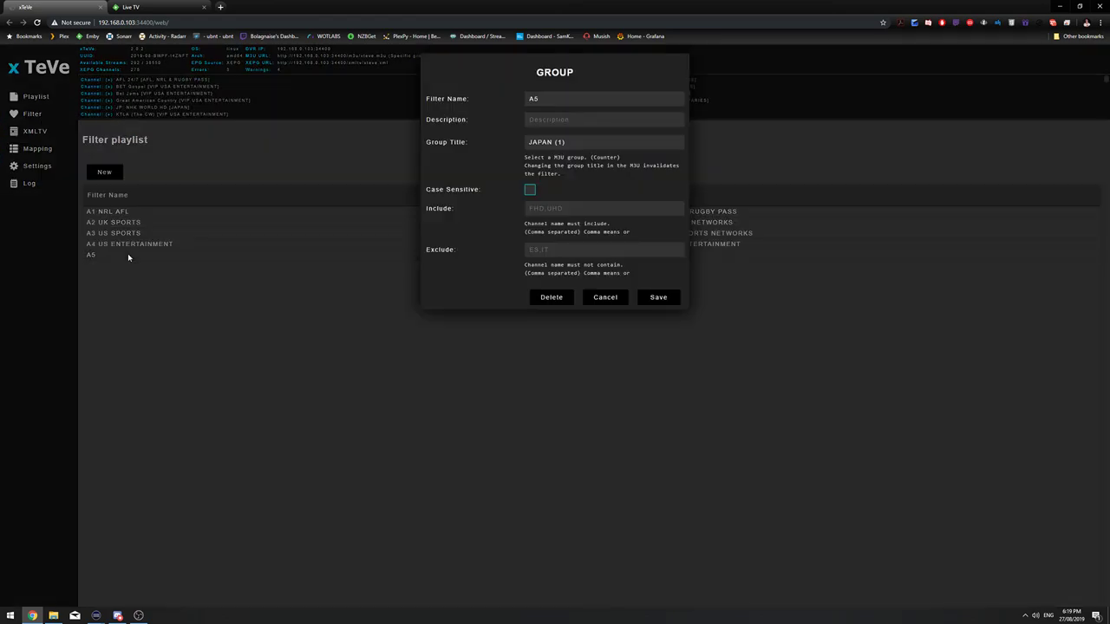
click(531, 300)
click(602, 74)
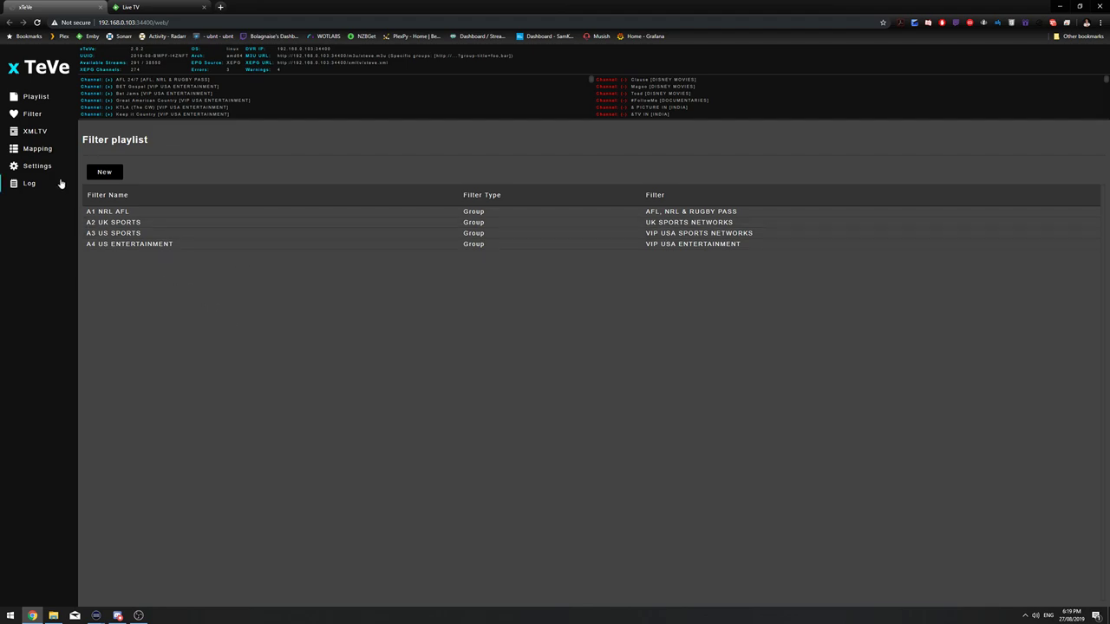
Review the Streaming section with the stream buffer enabled at 4 MB and Re-streaming.
click(49, 171)
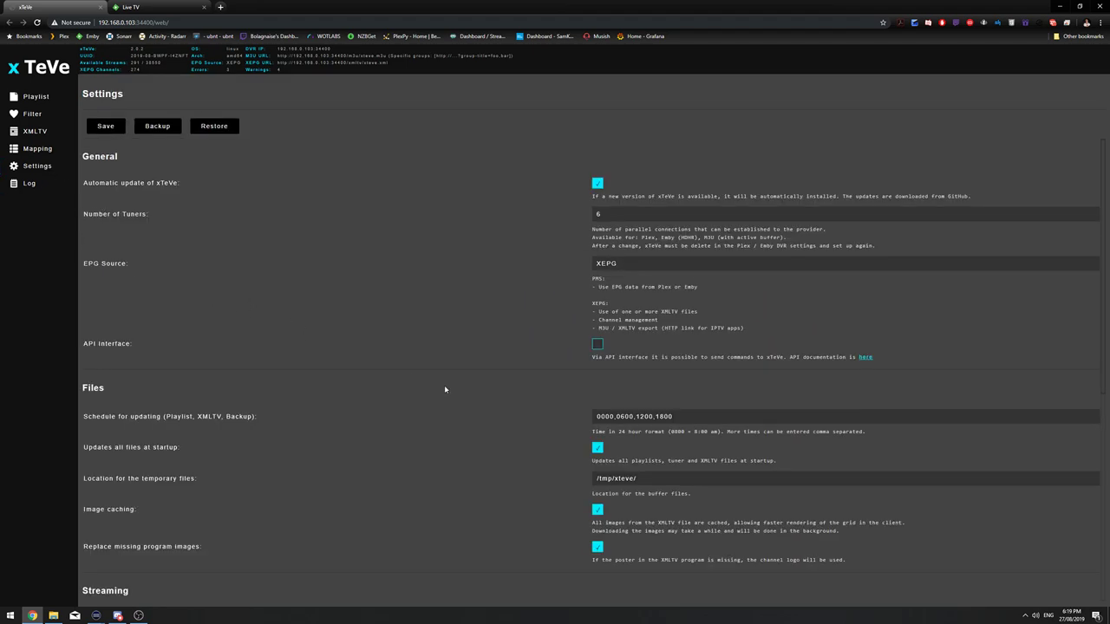
scroll(444, 384, down, 5)
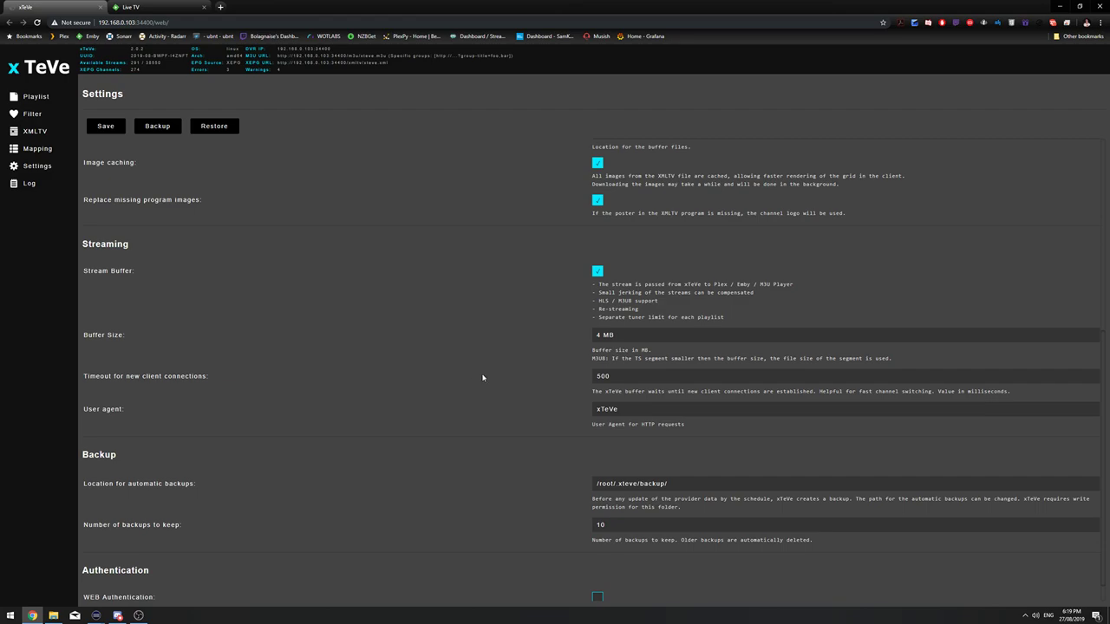
drag(643, 301, 594, 314)
click(592, 313)
drag(592, 314, 377, 228)
click(645, 314)
click(593, 314)
triple_click(593, 313)
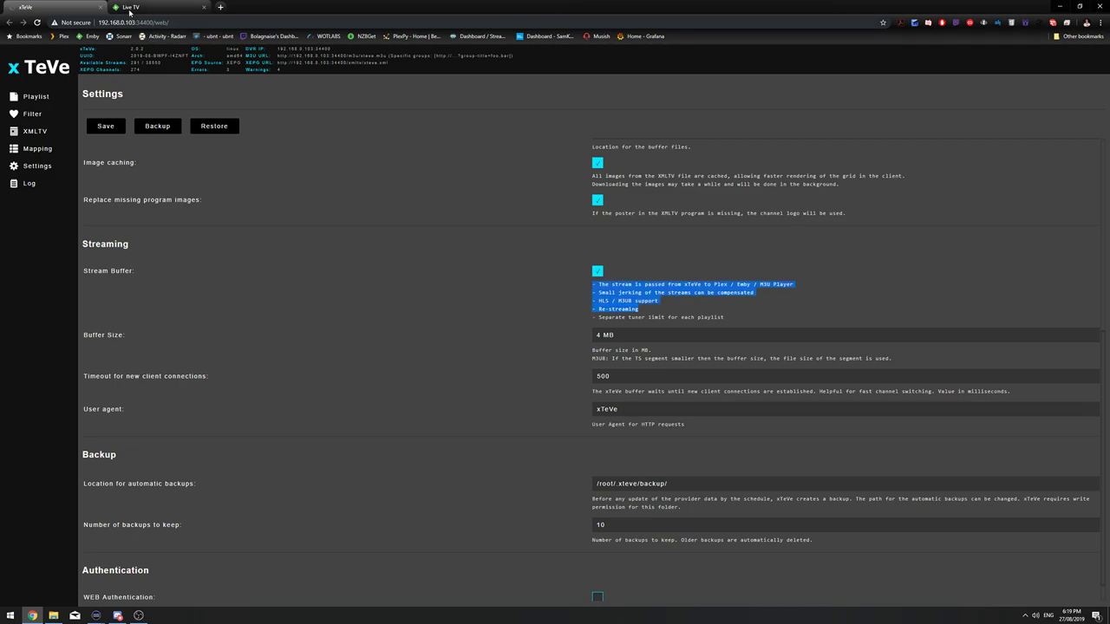
click(174, 7)
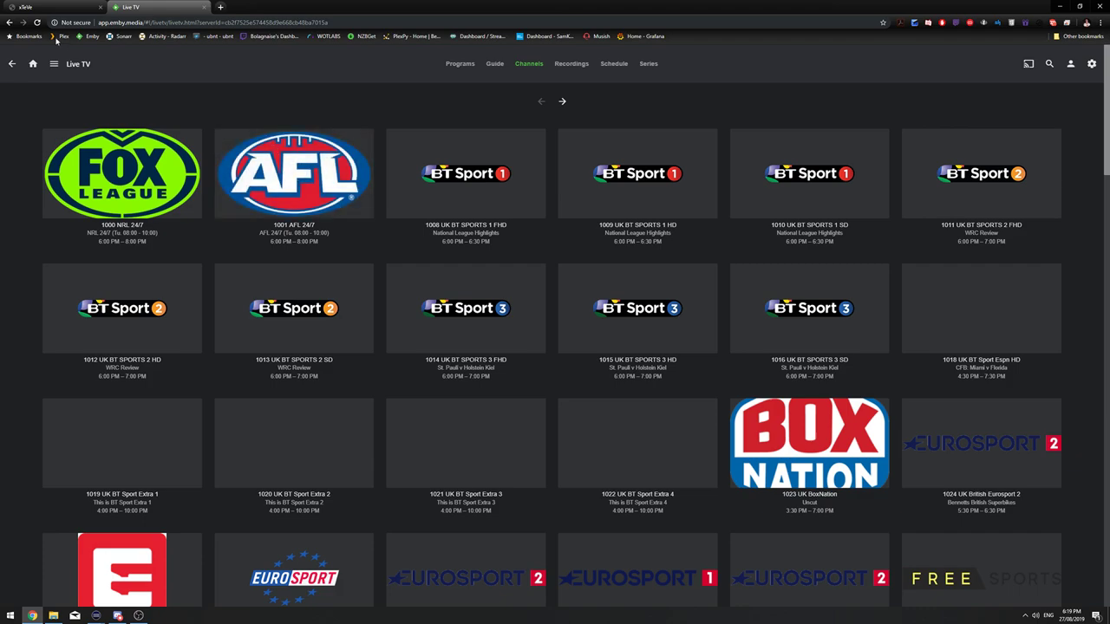
click(65, 11)
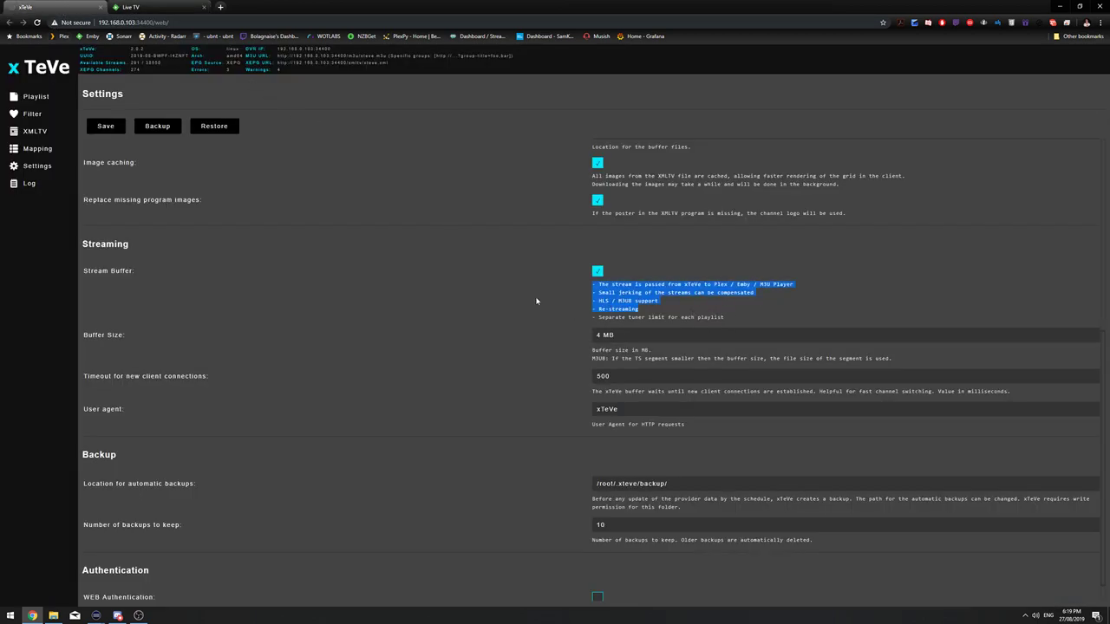
double_click(617, 309)
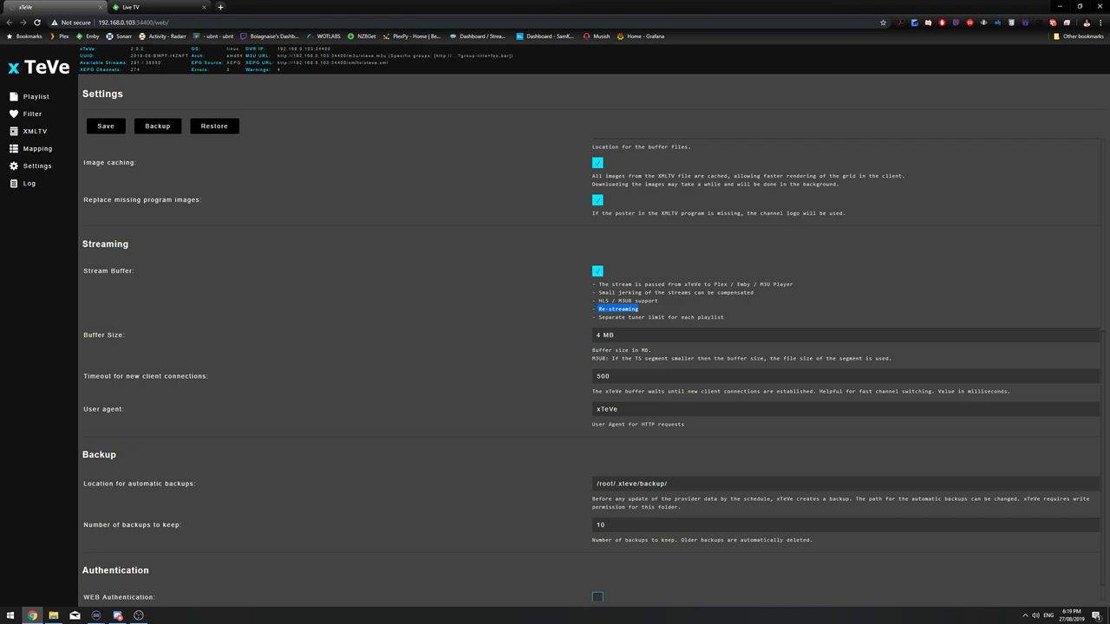